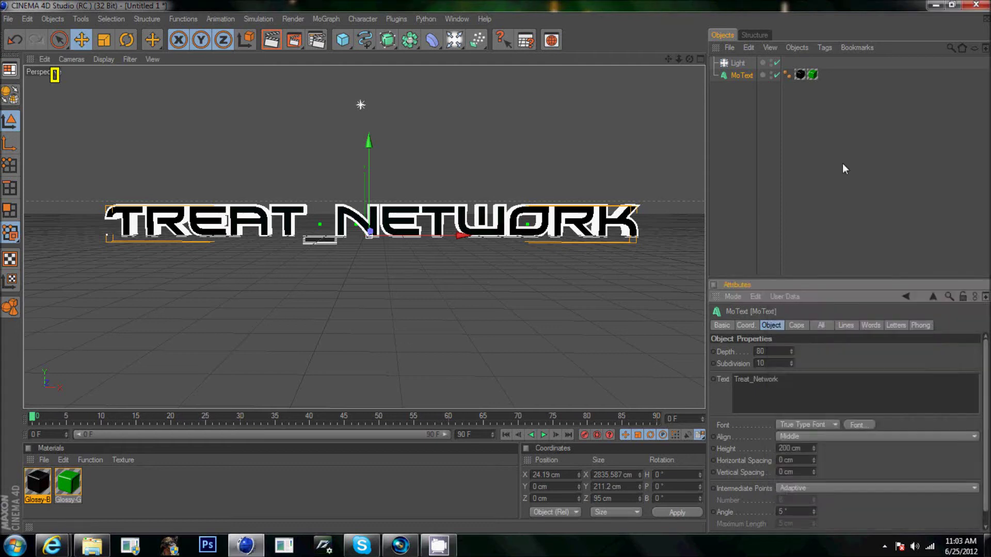
Edit the Cinema 4D MoText wording down to the single letter T
drag(777, 379, 734, 380)
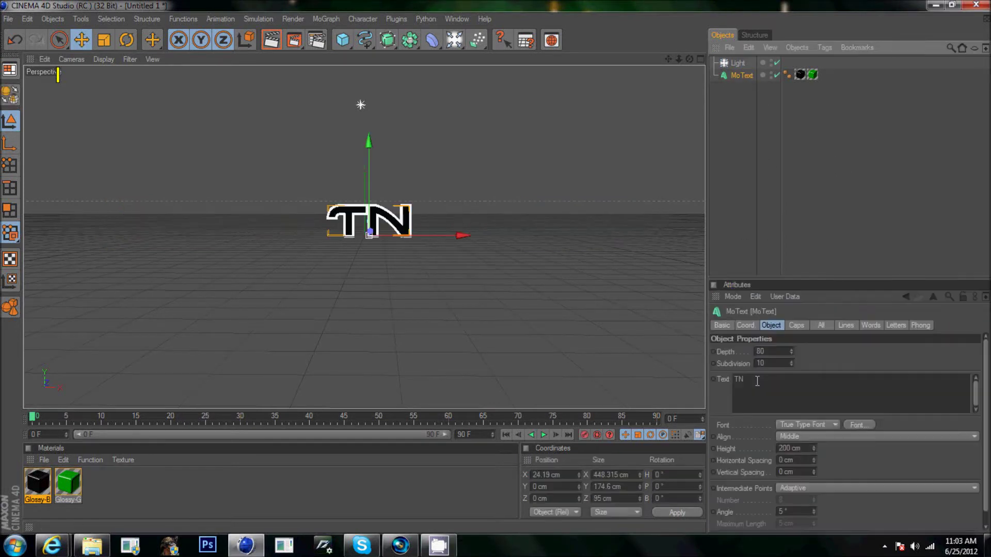
key(BackSpace)
click(829, 249)
right_click(742, 75)
key(Escape)
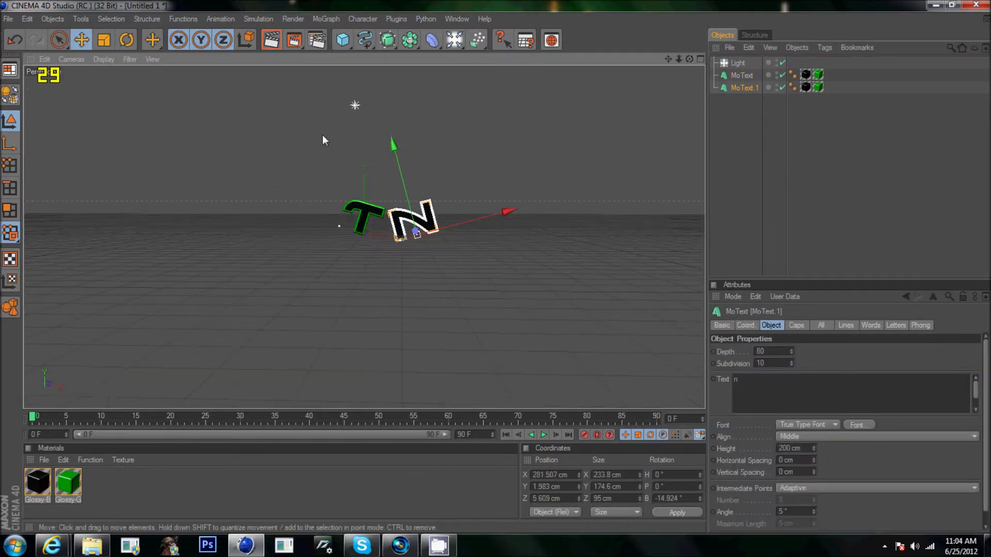
Render the tilted TN logo and save it as 'Treat_Network logo.png'
click(523, 144)
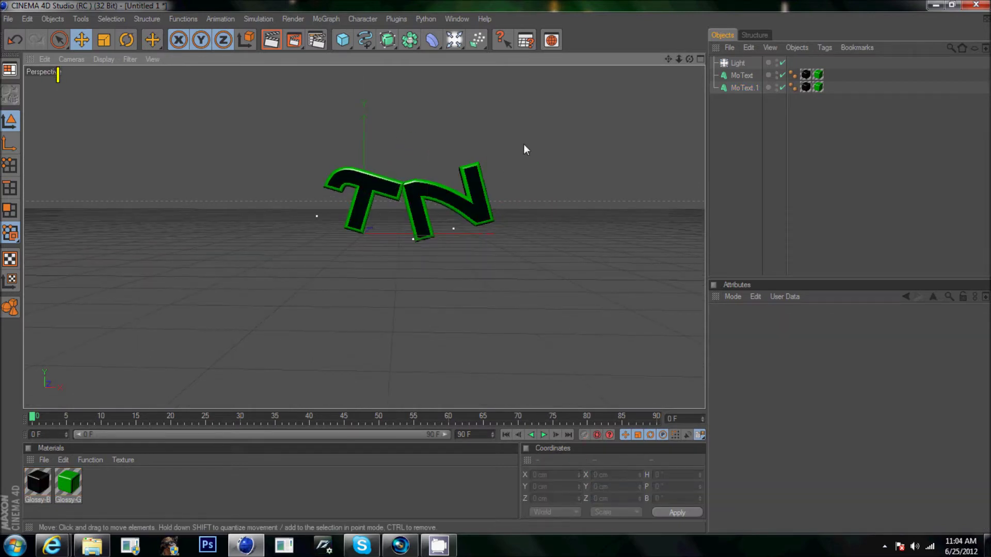
key(shift+r)
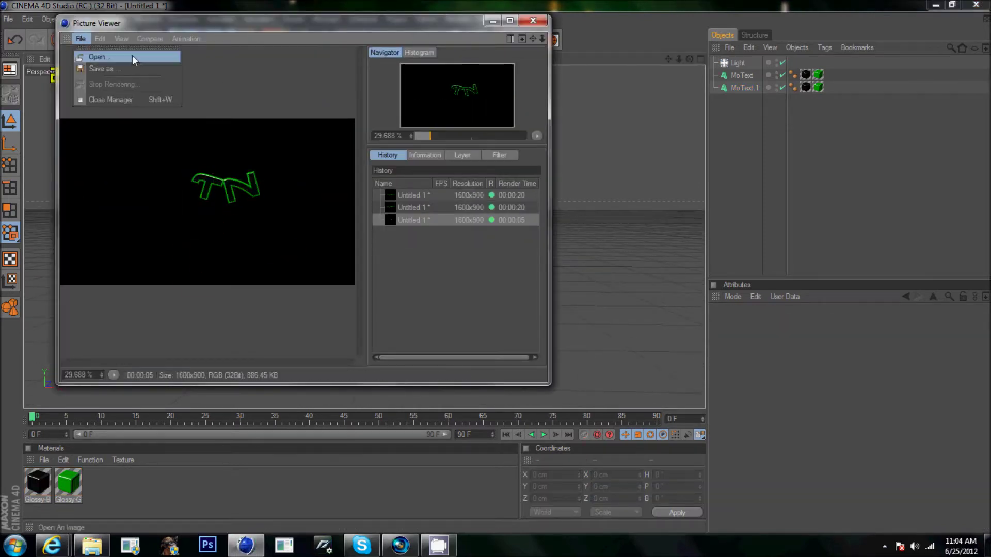
click(101, 69)
click(165, 222)
text(Treat_Network logo.png)
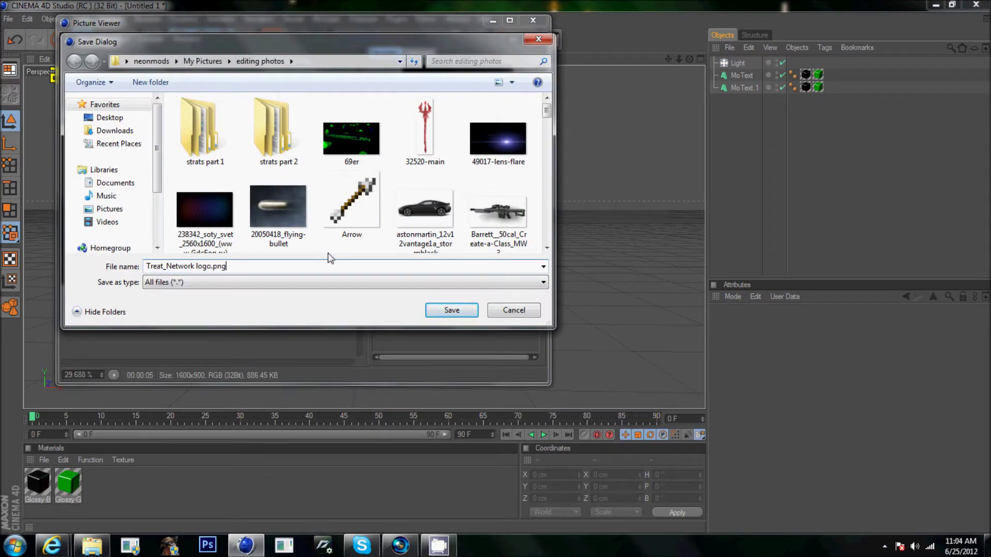
key(Return)
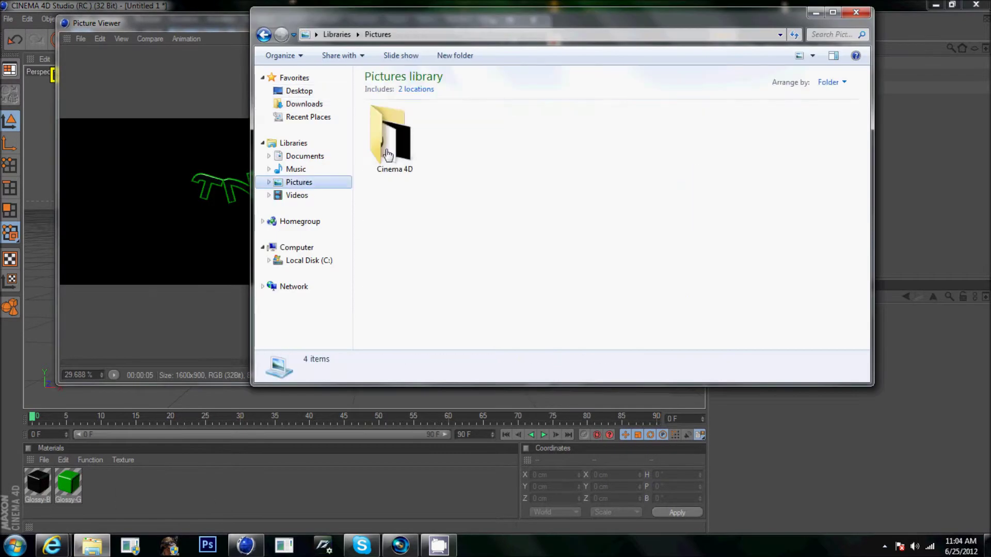
Open the editing photos folder and scroll through its images
double_click(397, 155)
scroll(646, 191, down, 1)
scroll(647, 191, down, 3)
scroll(647, 190, down, 5)
scroll(648, 194, down, 3)
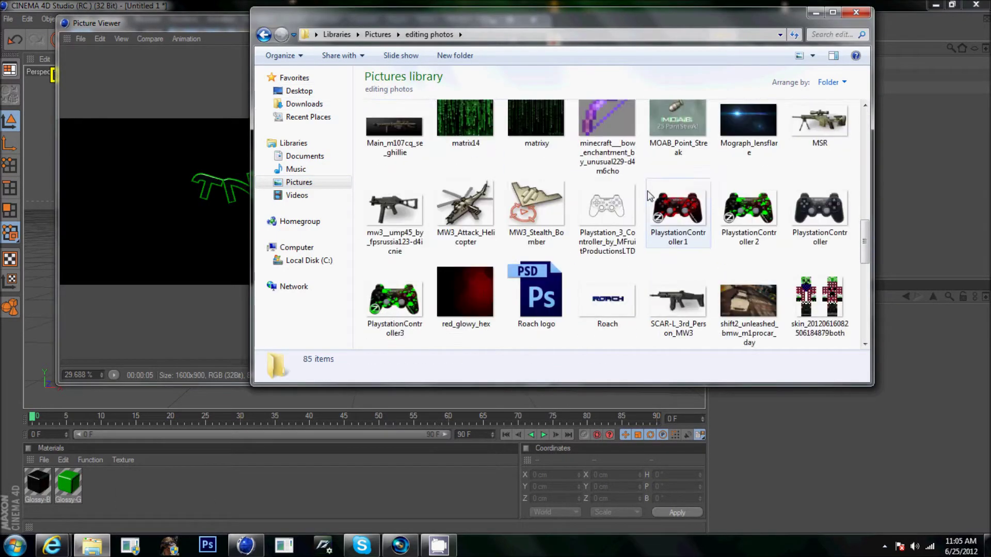
click(642, 184)
scroll(643, 185, down, 2)
scroll(643, 185, down, 5)
Open the ZeNoN Nation template PSD from the Pictures library and dismiss the trial notice
click(680, 164)
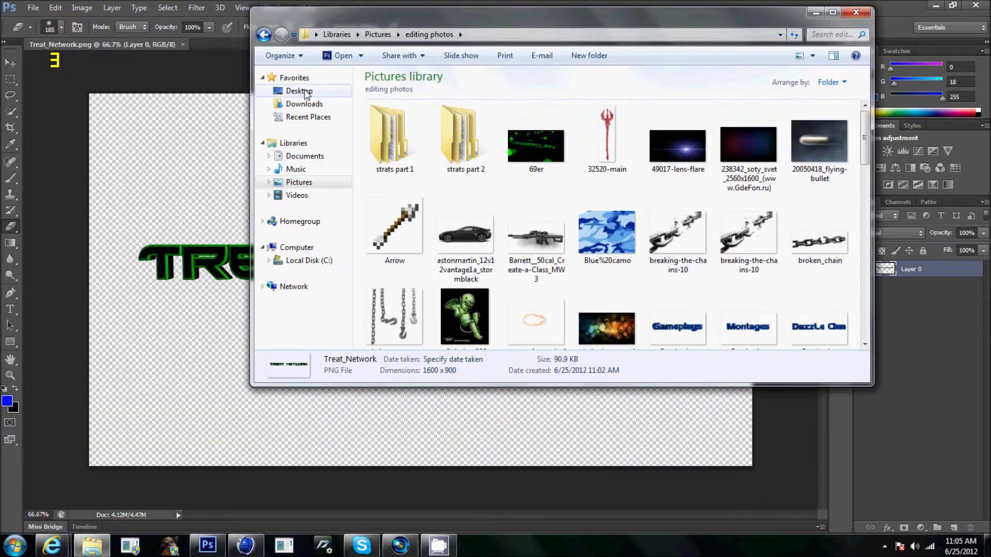
click(298, 182)
scroll(464, 232, down, 5)
double_click(464, 309)
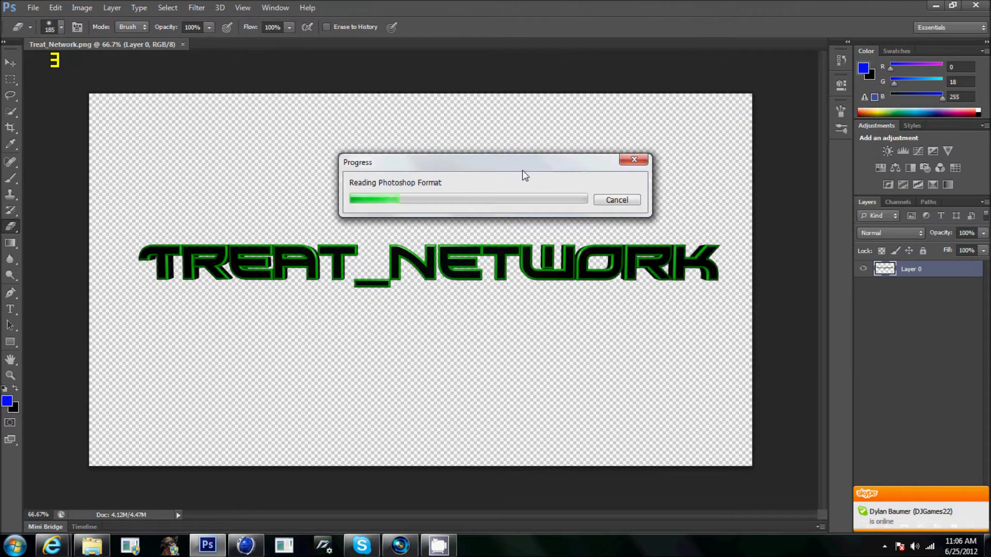
click(668, 417)
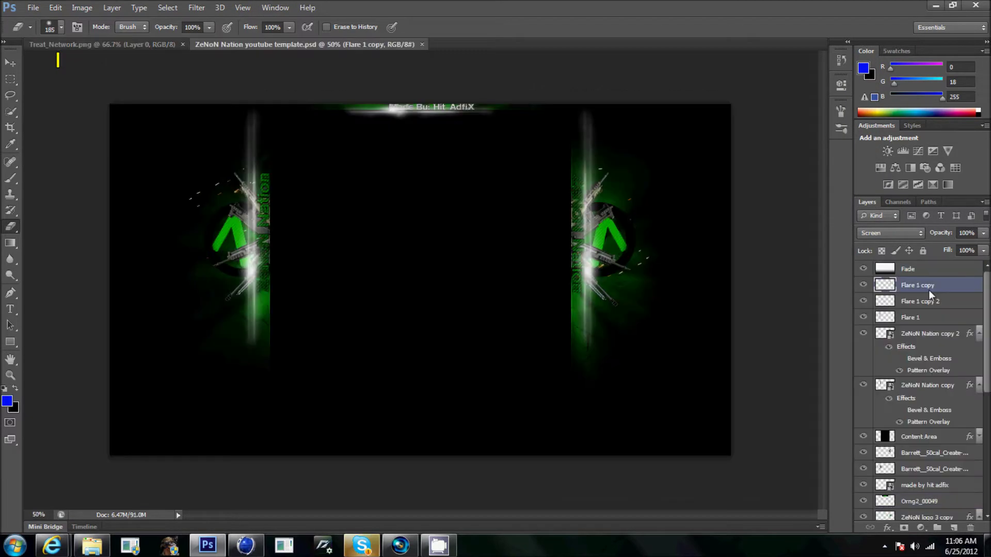
Delete the template's flare, old logo, spark and gun layers
shift+click(930, 317)
key(Delete)
scroll(923, 413, down, 10)
shift+click(912, 432)
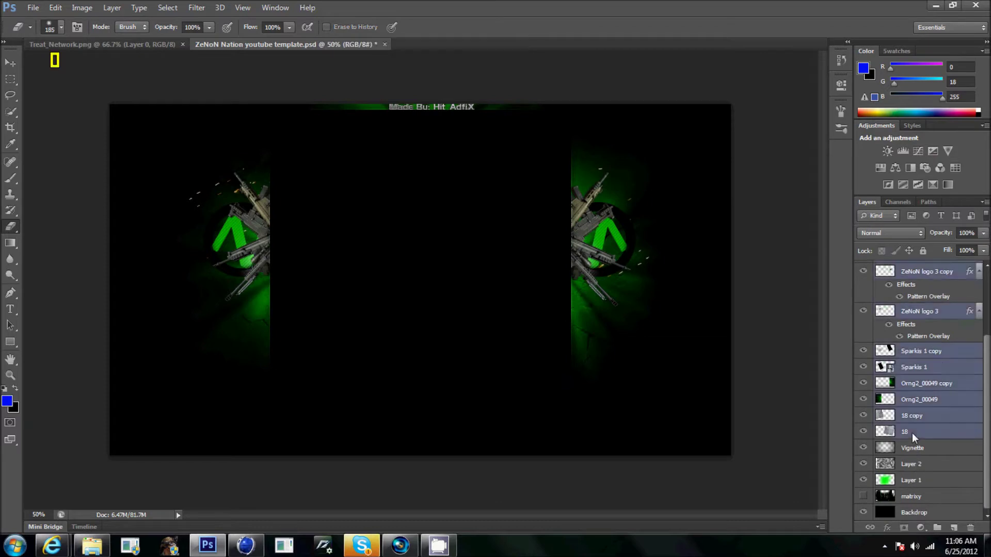
key(Delete)
click(929, 319)
Erase Layer 1's old glows and paint bright green soft-brush glows down both sides
drag(287, 395, 807, 144)
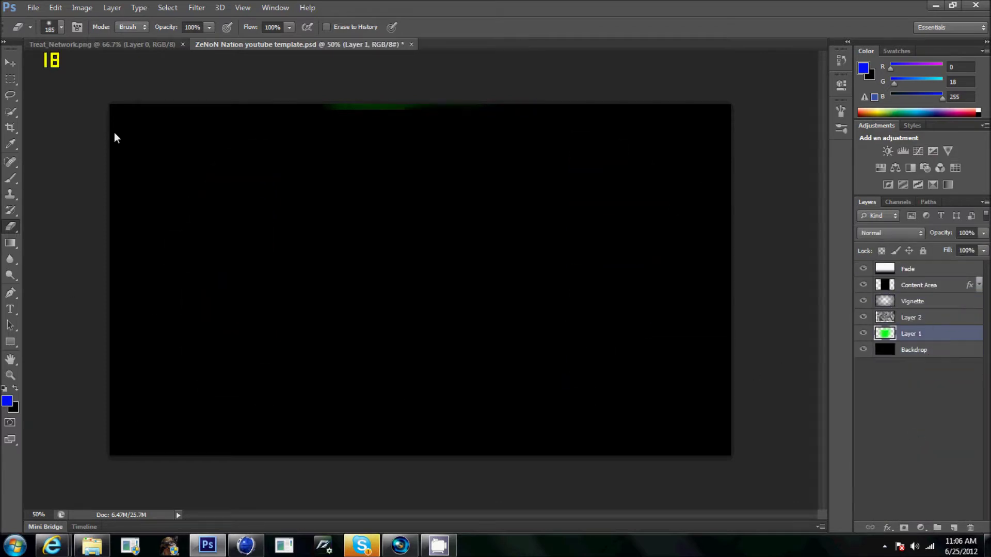
click(6, 402)
click(567, 227)
click(697, 217)
click(10, 178)
drag(238, 150, 237, 341)
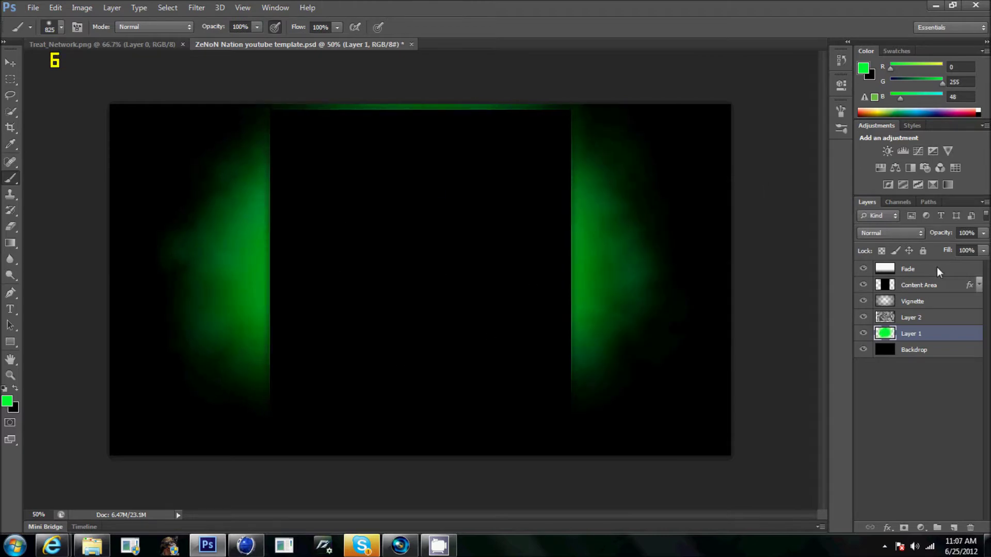
click(101, 549)
double_click(460, 138)
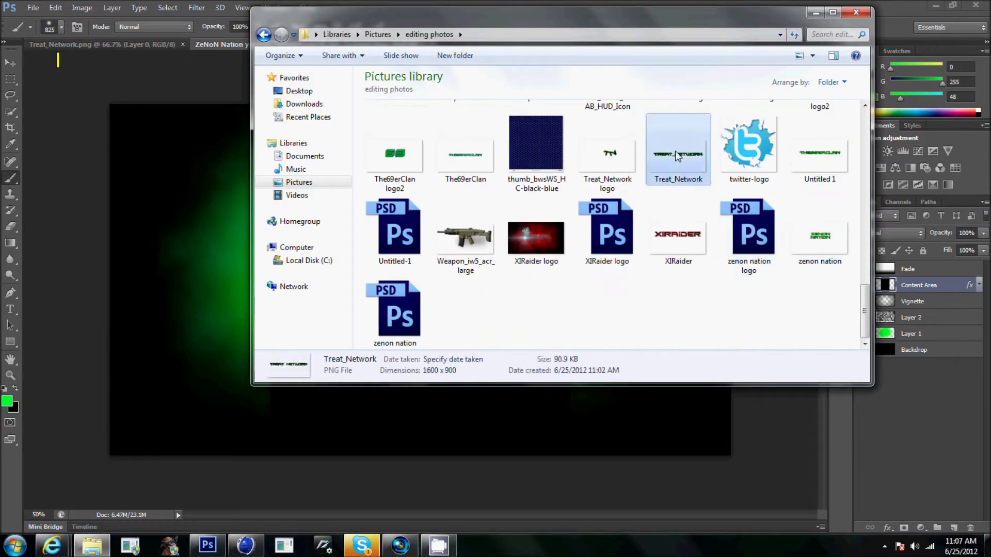
Place the Treat_Network image, rotate it vertical, and position it on the left glow
drag(625, 133, 215, 404)
drag(491, 253, 646, 281)
drag(582, 217, 243, 290)
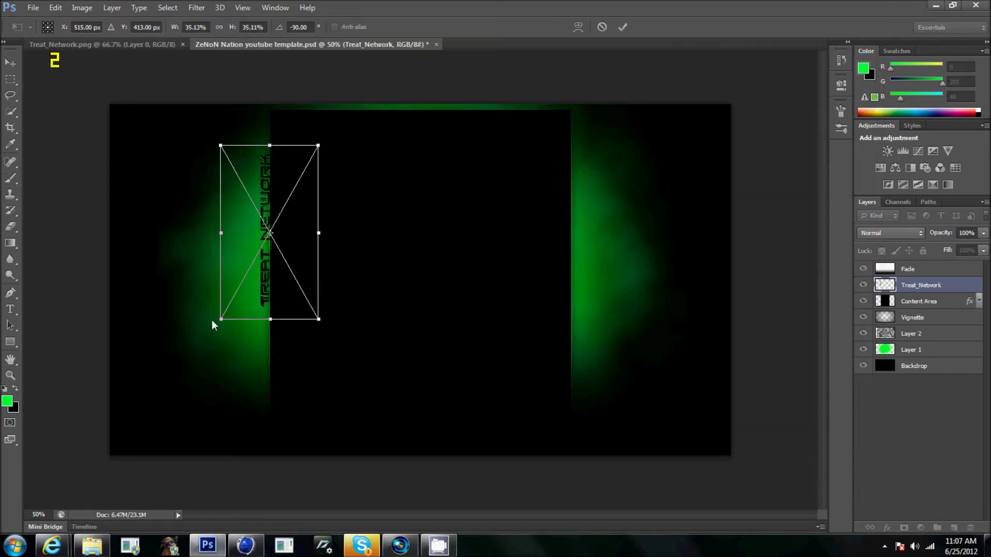
key(Return)
Duplicate the Treat_Network wordmark layer and move the copy onto the right glow
right_click(921, 285)
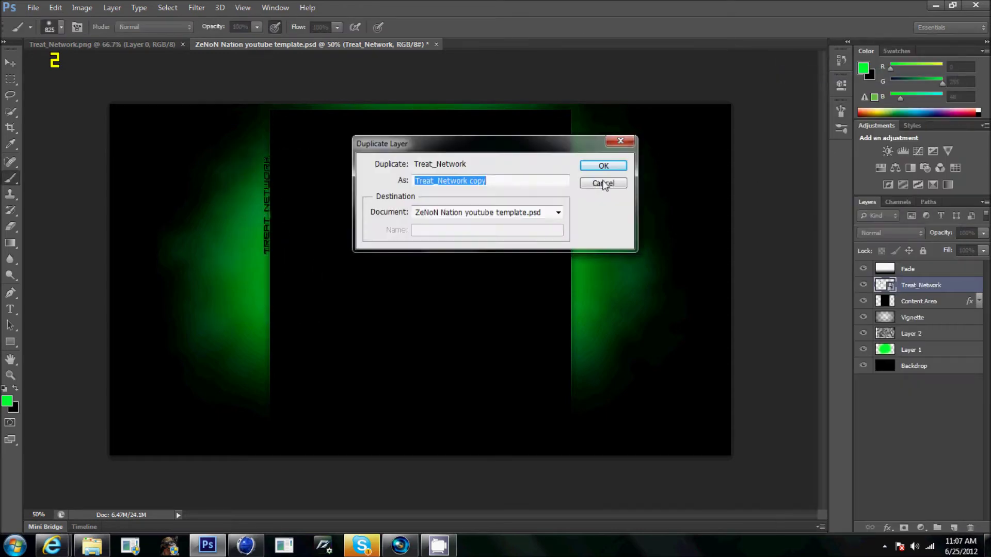
click(593, 163)
key(ctrl+t)
drag(269, 227, 592, 216)
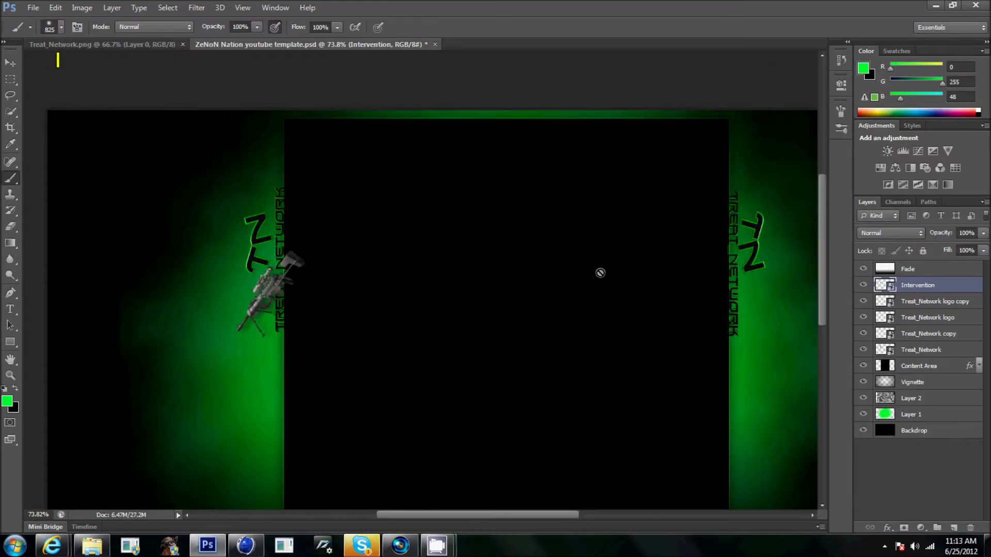
Duplicate the Intervention gun, flip the copy vertically, and cross it over the first
right_click(921, 285)
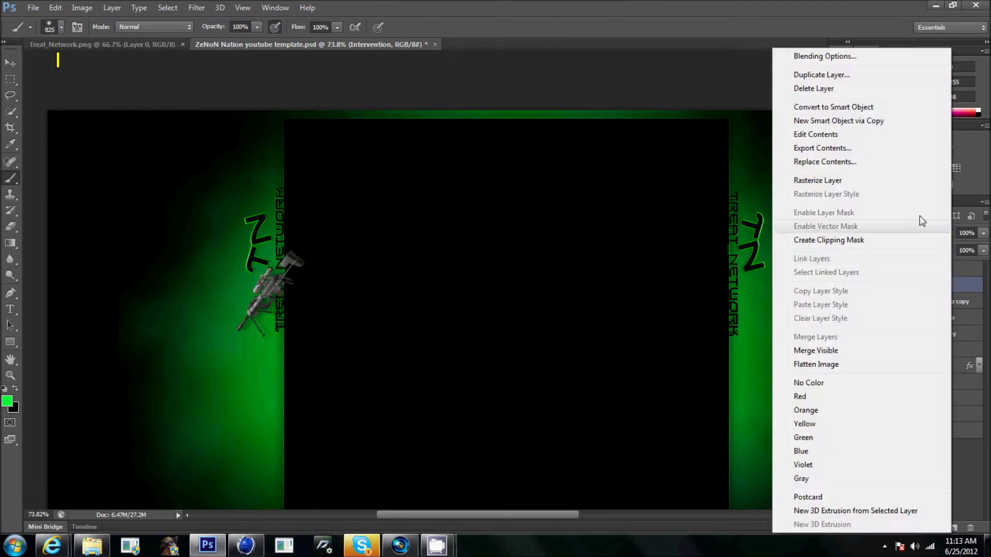
click(818, 73)
key(Return)
key(ctrl+t)
click(55, 7)
click(247, 403)
drag(307, 319, 307, 259)
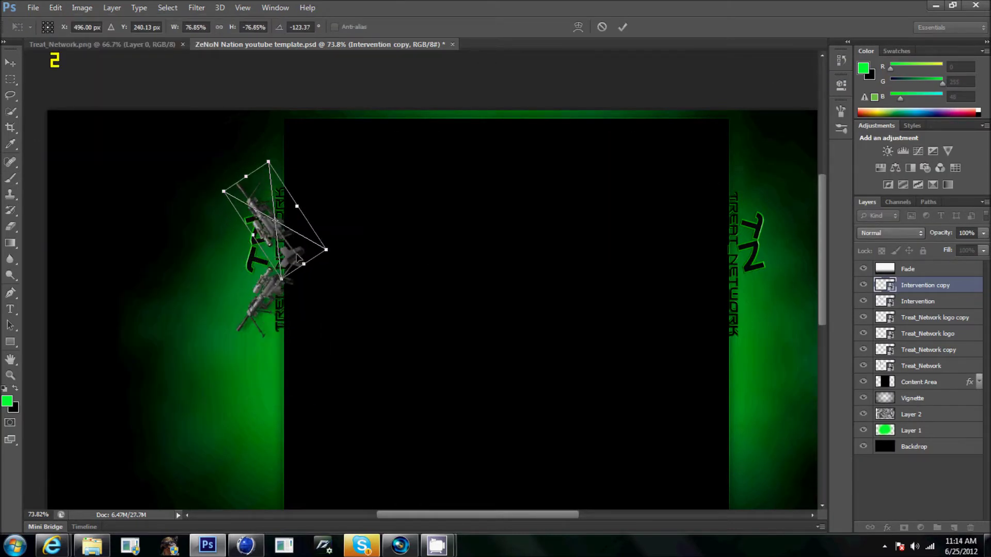
key(Return)
Put the gun layers beneath the logos and move Content Area up under Fade
key(b)
drag(957, 289, 939, 373)
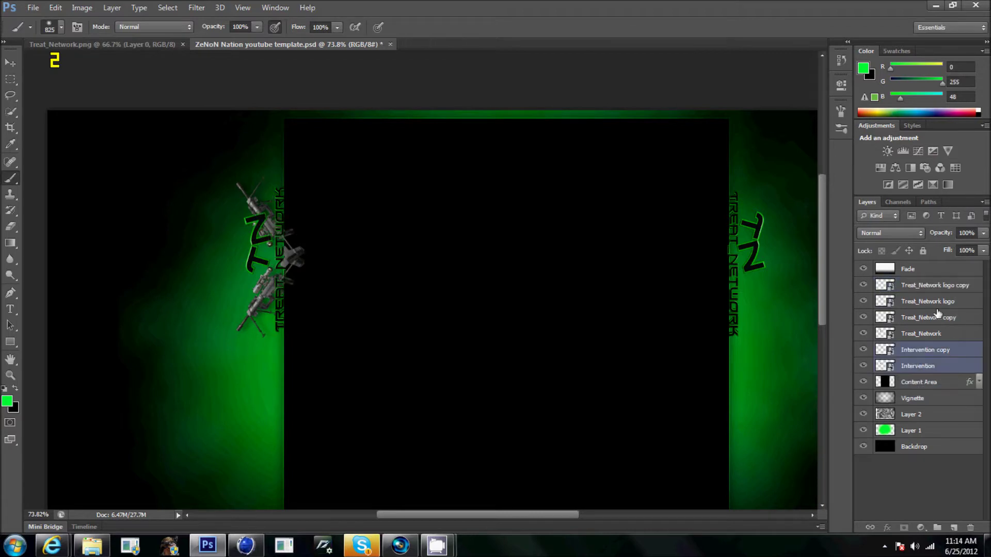
click(945, 286)
key(v)
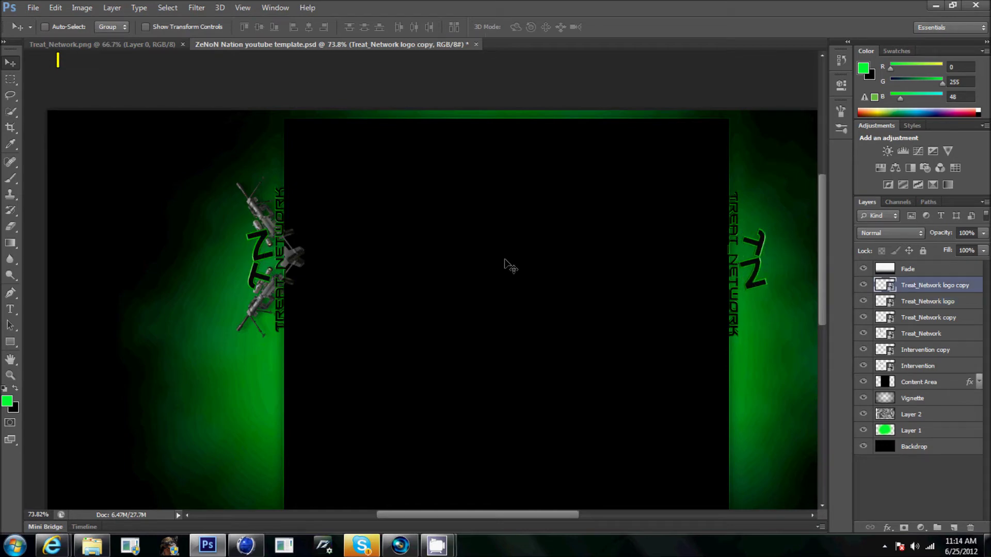
drag(923, 383, 923, 277)
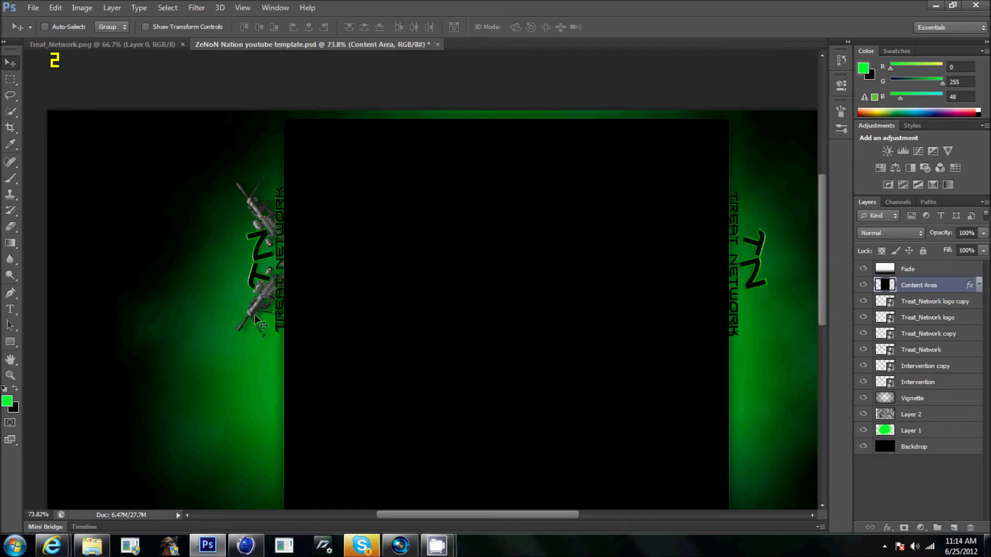
click(793, 556)
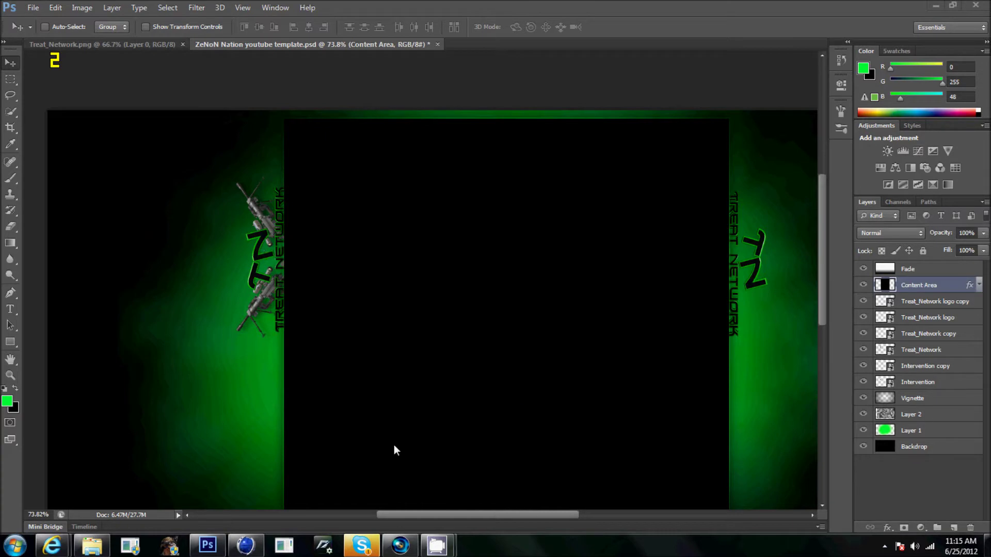
click(923, 366)
right_click(924, 366)
key(Escape)
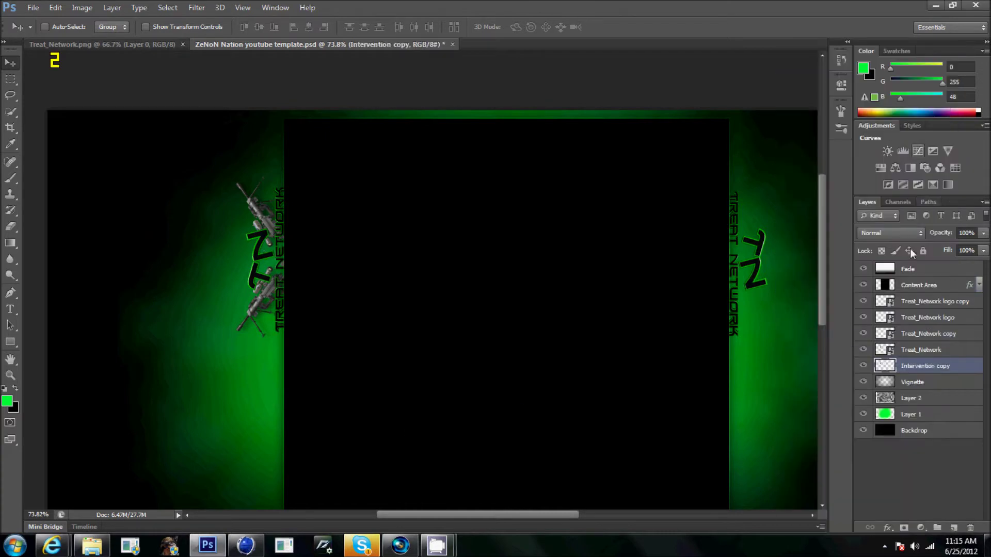
Duplicate the crossed-guns layer and place the copy behind the right TN logo
right_click(924, 366)
click(551, 172)
key(ctrl+j)
key(ctrl+t)
drag(300, 285, 769, 285)
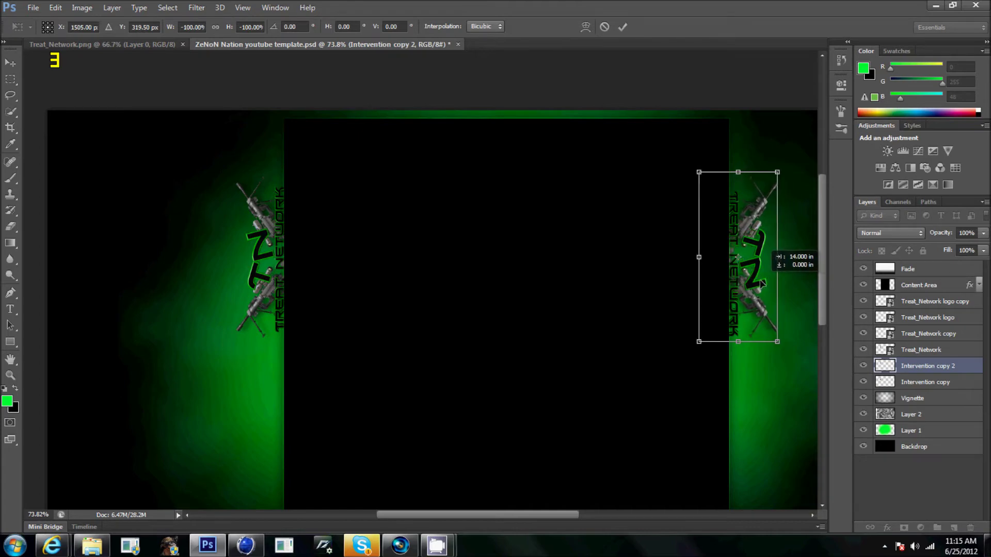
key(Return)
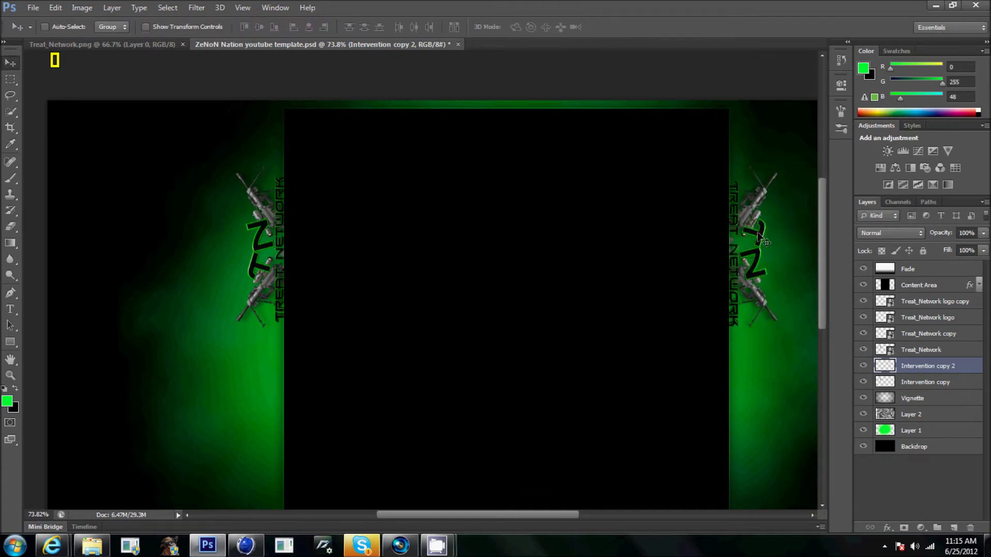
Send a reply in the Skype chat, then open the Stratz pack's Screenshots folder
drag(437, 514, 454, 514)
click(361, 546)
text(i could make you a background and a)
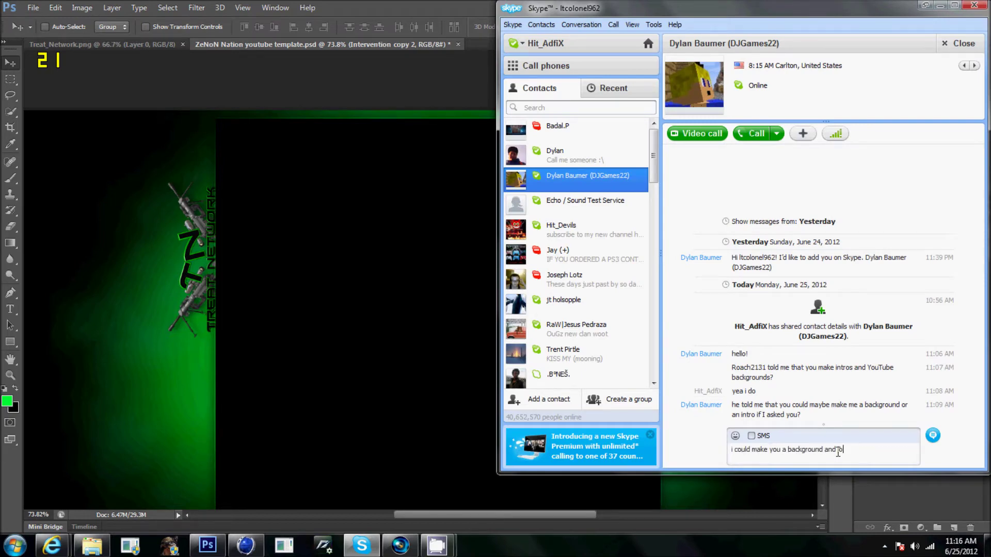
key(Return)
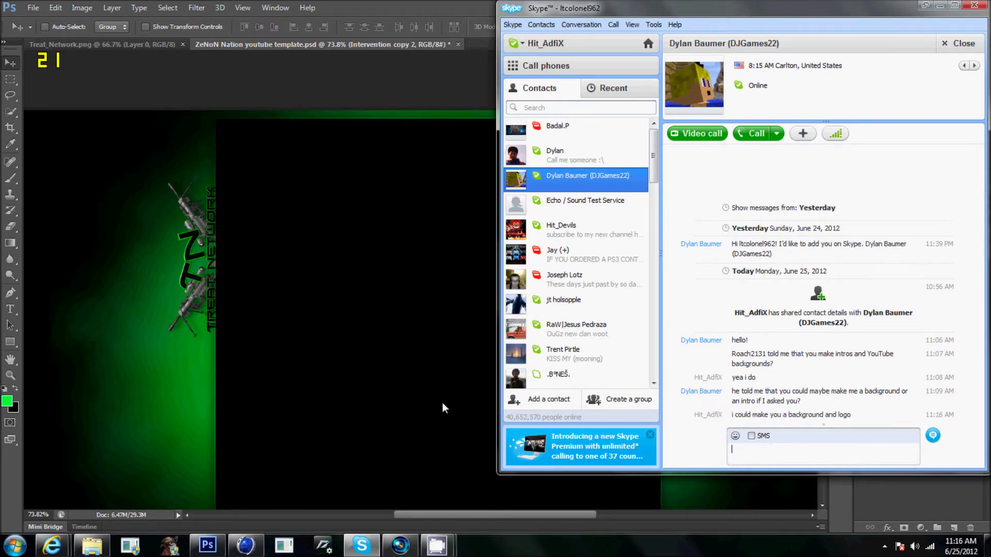
click(208, 546)
click(92, 546)
double_click(397, 144)
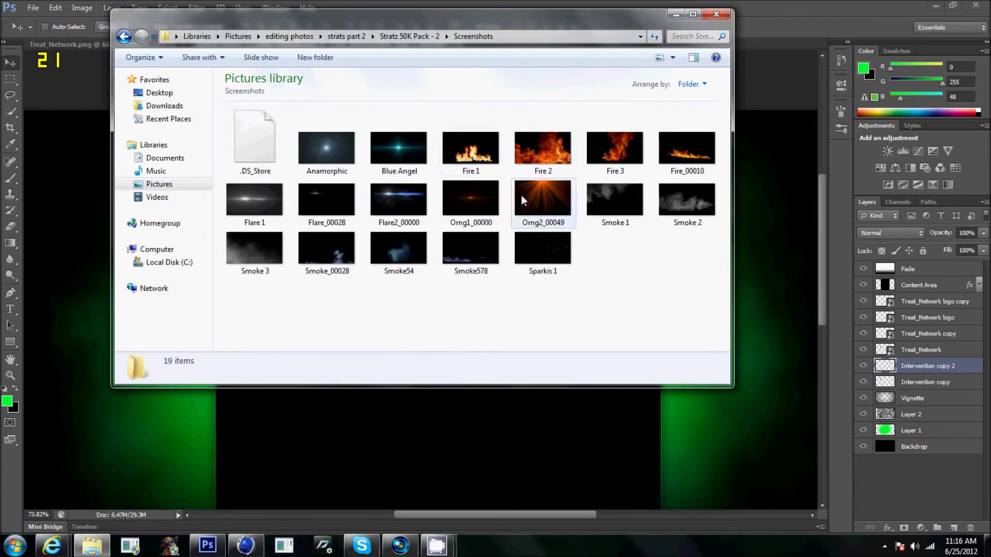
Place the Orng2_00049 ray image, scaled and moved to the left side
drag(427, 220, 376, 420)
drag(149, 370, 366, 137)
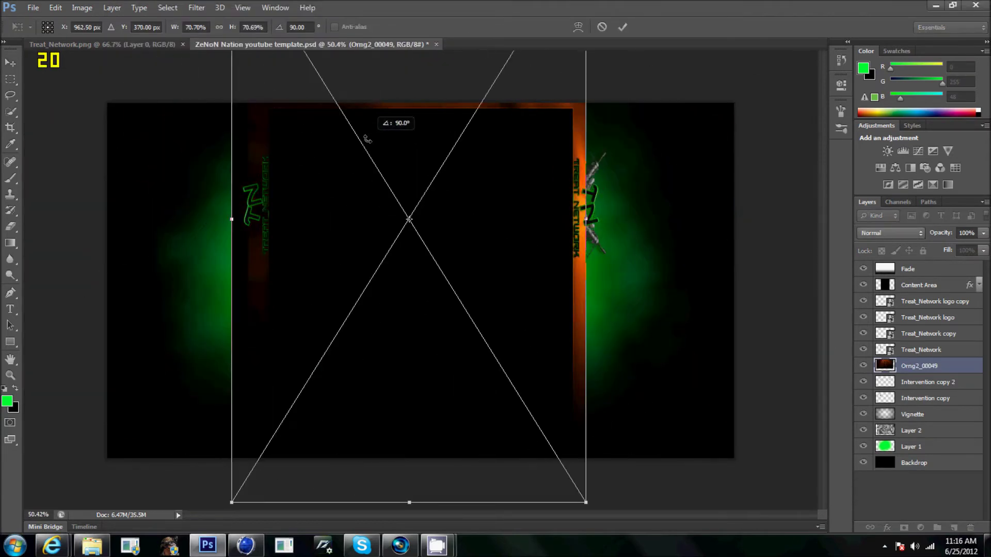
drag(192, 255, 106, 482)
key(Return)
Recolour the orange rays green with Color Replacement and set the layer to Soft Light
right_click(14, 180)
click(62, 201)
drag(135, 361, 170, 214)
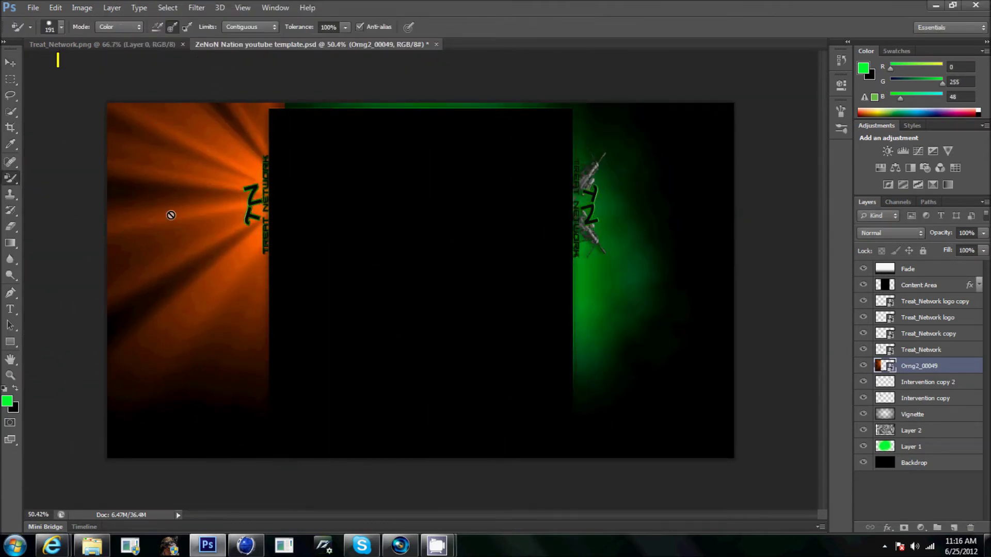
click(890, 232)
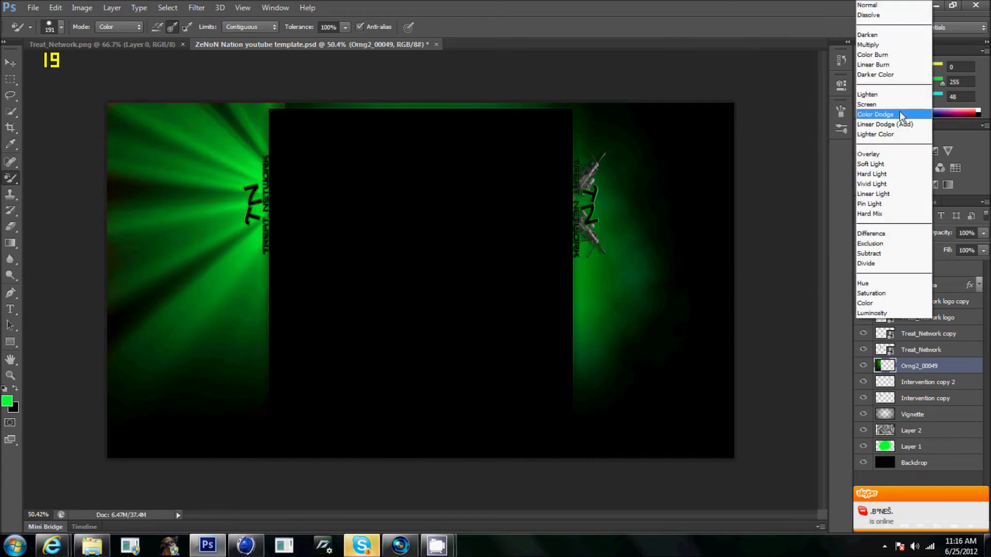
click(878, 155)
Duplicate the green rays layer and flip the copy horizontally
right_click(960, 365)
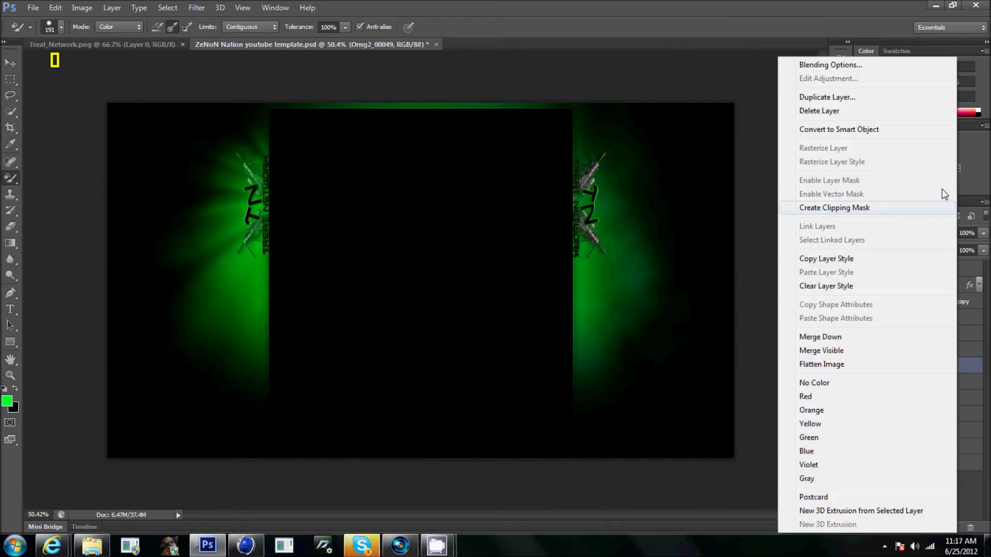
click(875, 95)
click(593, 154)
click(56, 7)
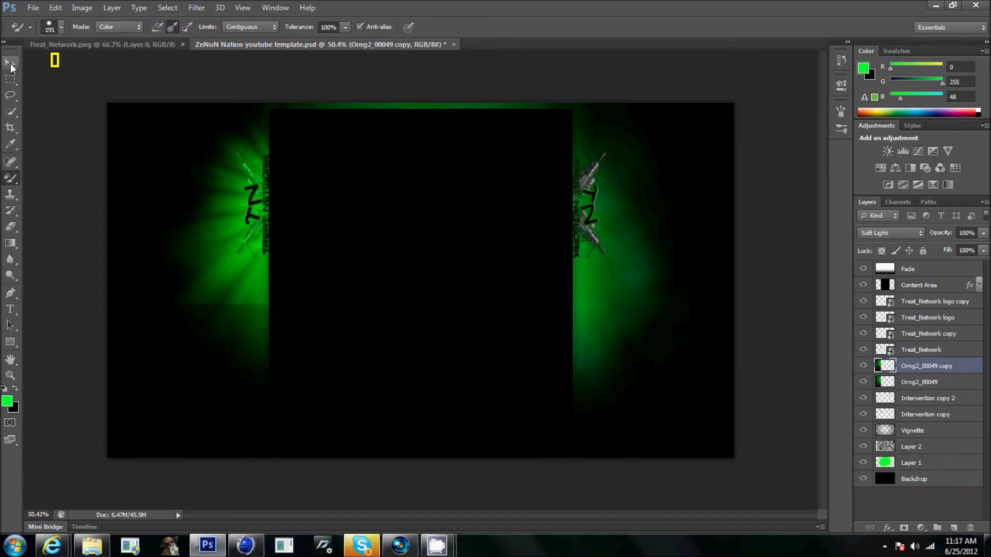
click(55, 7)
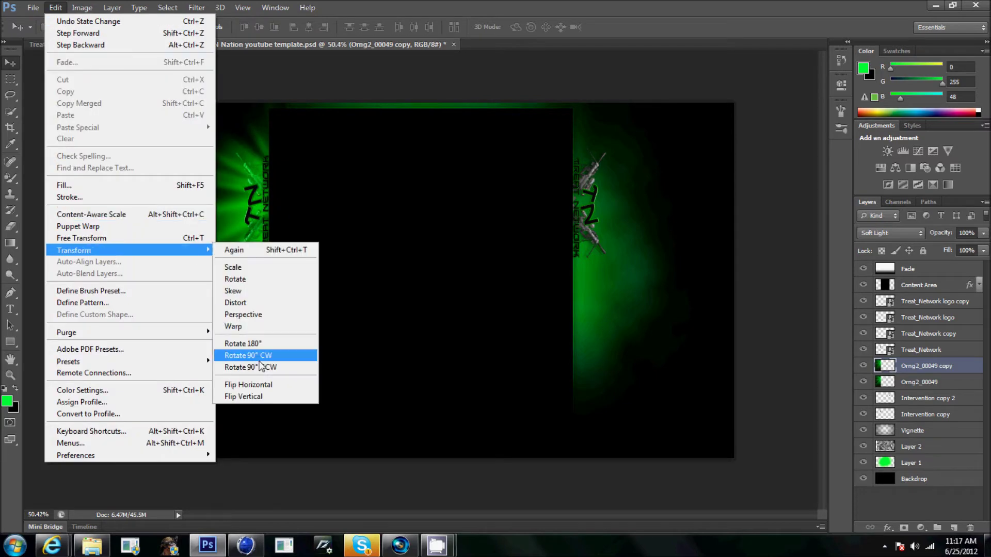
Move the mirrored rays right and blend texture 18, enlarged to 193%, in Soft Light
click(276, 387)
drag(645, 273, 683, 273)
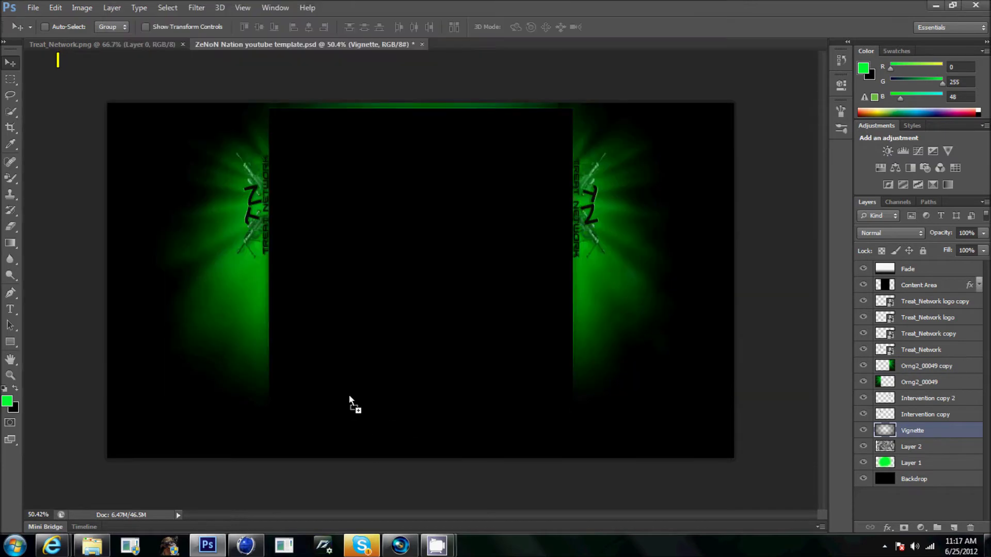
drag(615, 254, 411, 380)
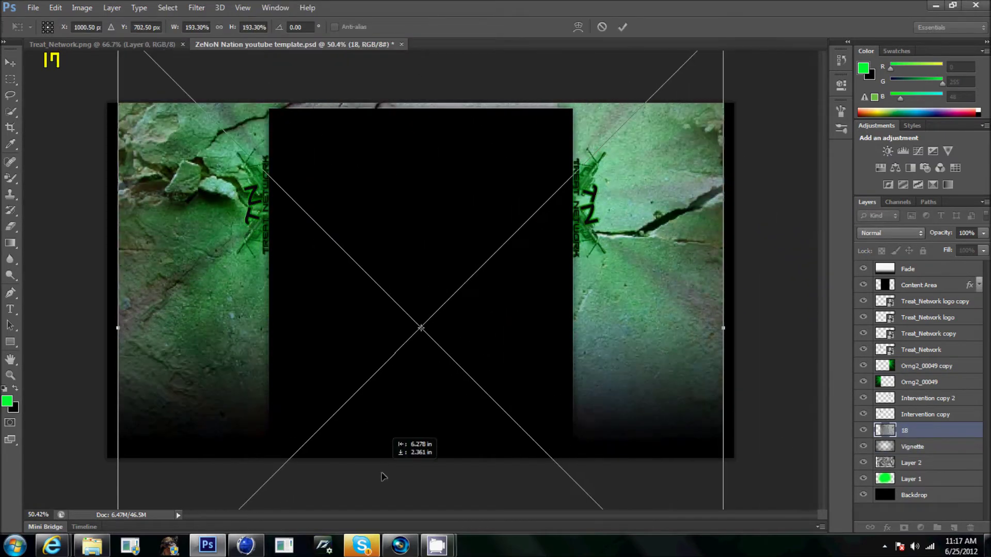
drag(411, 454, 378, 516)
click(891, 233)
click(878, 267)
key(Return)
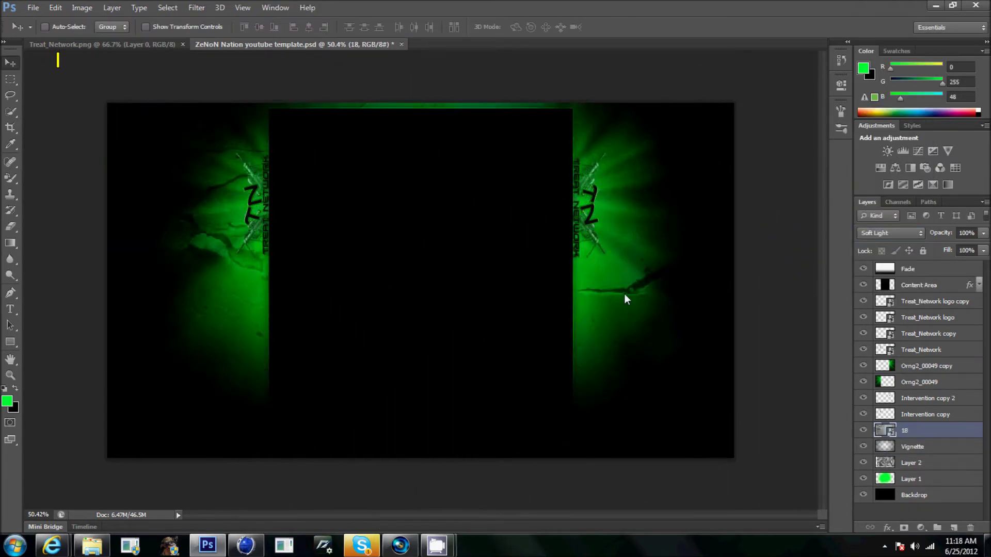
Move the Intervention copy and Intervention copy 2 layers above the Orng2 ray layers
click(965, 415)
shift+click(928, 398)
drag(929, 398, 928, 357)
scroll(527, 206, up, 1)
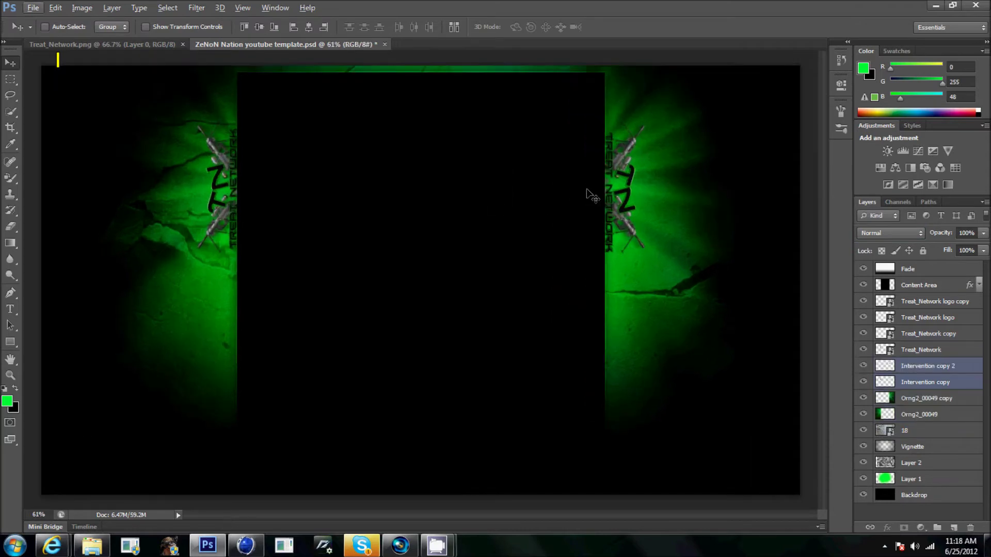
Return to the Stratz pack's Screenshots folder in Explorer
click(884, 546)
click(884, 462)
click(92, 546)
click(123, 36)
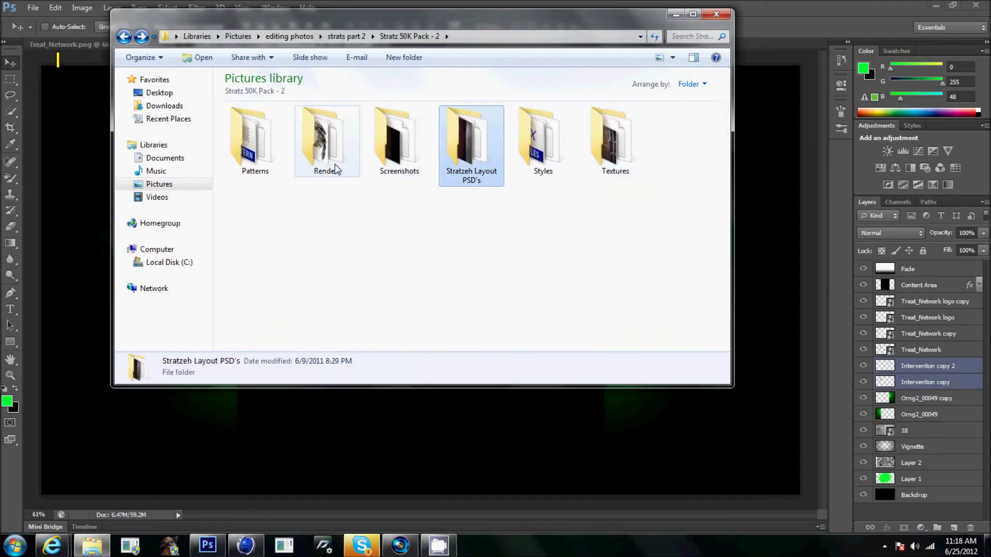
double_click(397, 144)
Place Sparkis 1, rotated to the top right, with Screen blend mode
mouse_move(543, 257)
mouse_down()
mouse_move(471, 332)
mouse_move(365, 221)
mouse_move(495, 289)
mouse_move(234, 351)
mouse_up()
mouse_move(452, 303)
mouse_down()
mouse_move(487, 239)
mouse_move(392, 343)
mouse_move(578, 180)
mouse_move(563, 170)
mouse_up()
click(872, 233)
click(877, 99)
key(Return)
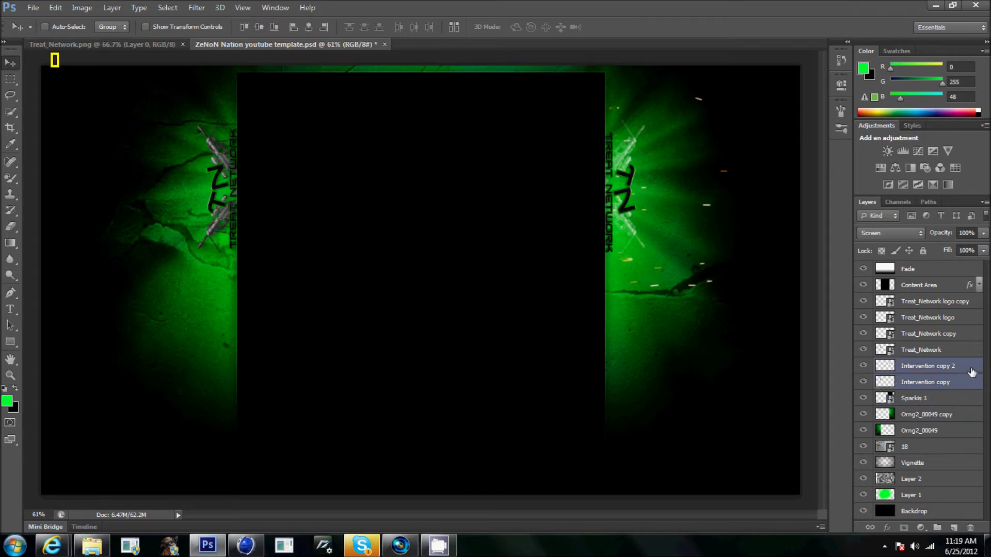
Lower Intervention copy 2 in the stack and duplicate the sparks layer
drag(957, 385, 955, 384)
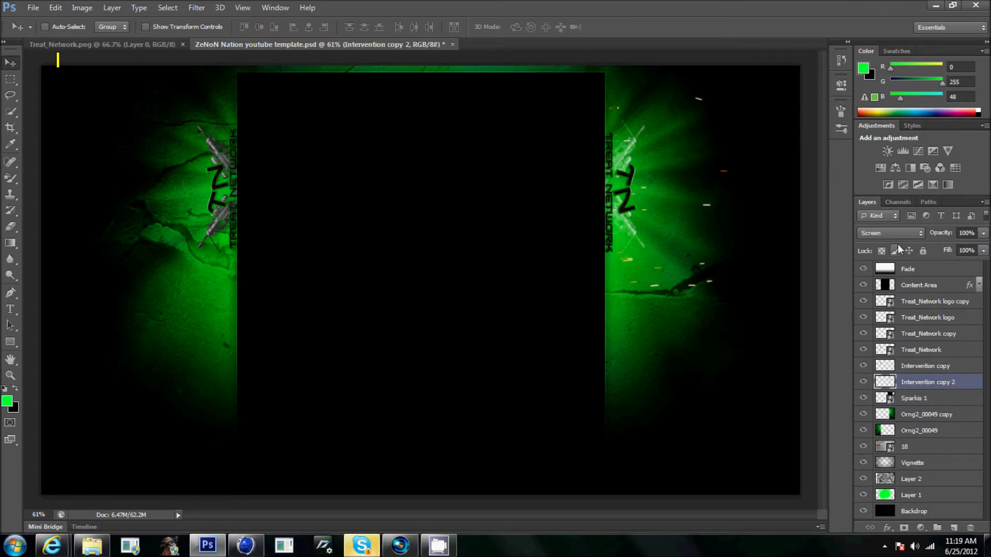
right_click(960, 397)
click(872, 121)
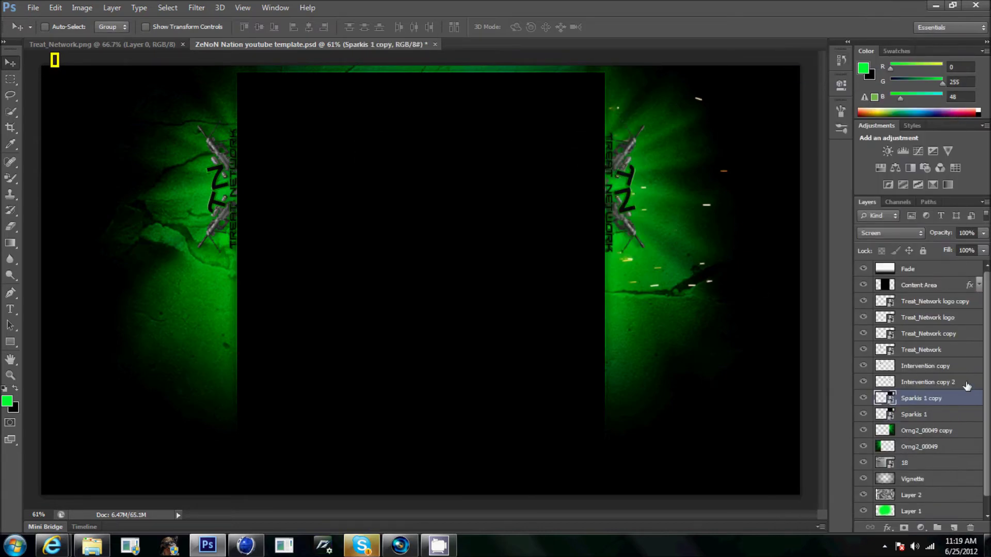
click(890, 232)
Duplicate the sparks copy, rotate it upright, and move it onto the right panel
right_click(918, 398)
click(874, 95)
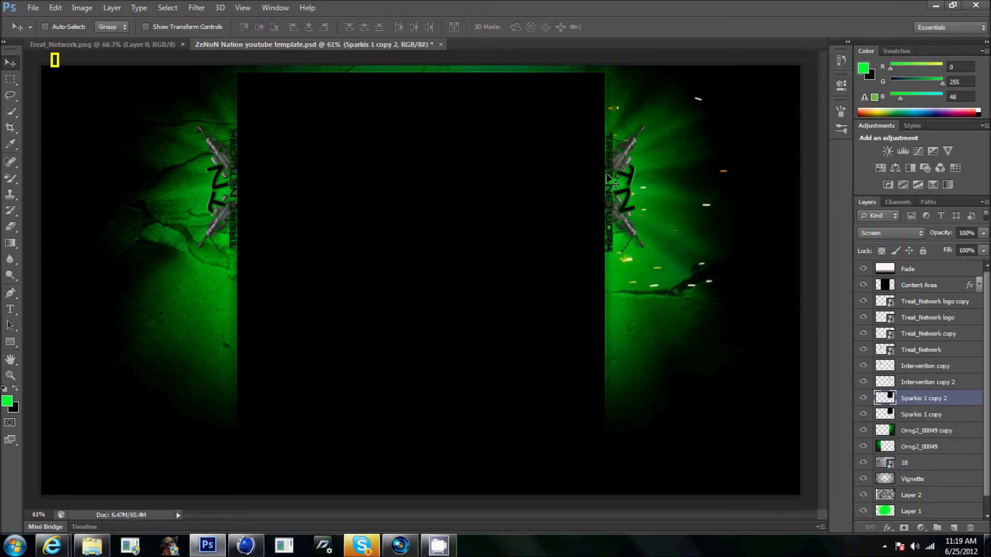
key(ctrl+t)
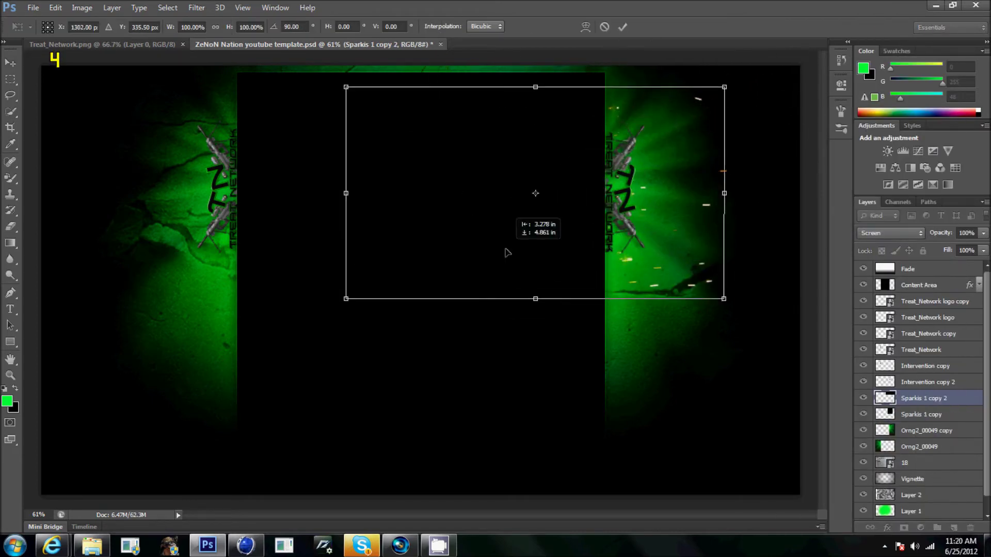
drag(743, 315, 442, 93)
drag(454, 227, 679, 227)
key(Return)
Delete Sparkis 1 copy, duplicate Sparkis 1 copy 2, and move the new copy left
right_click(918, 414)
click(858, 115)
click(890, 233)
click(872, 256)
right_click(918, 398)
click(858, 97)
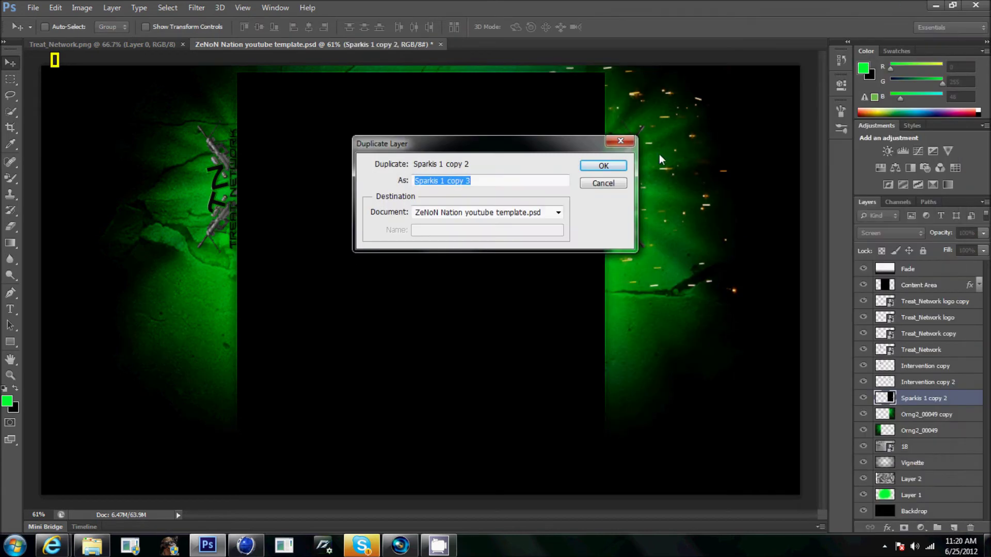
key(Return)
drag(659, 159, 562, 212)
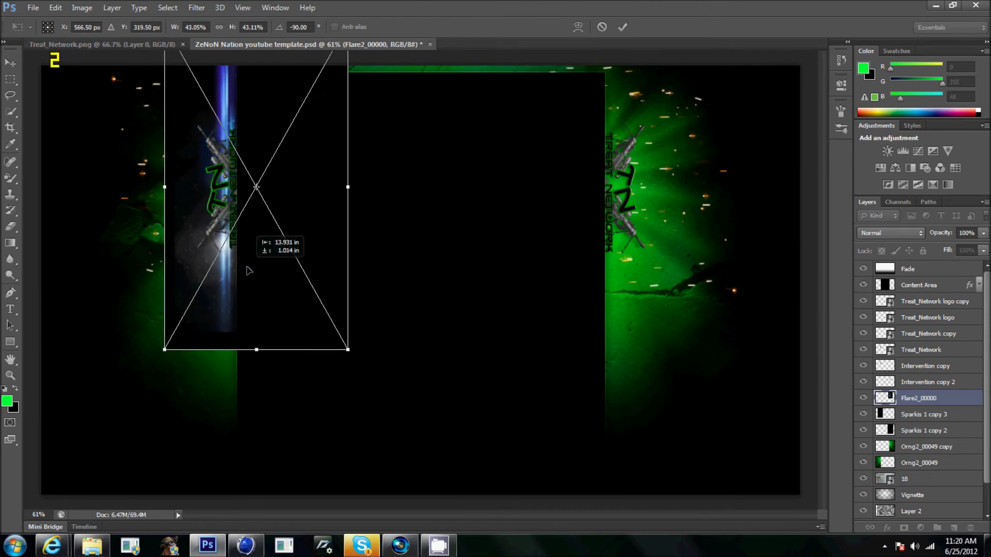
Commit the blue flare, blend it with Screen, raise its layer and rasterize it for erasing
key(Return)
click(890, 233)
click(877, 111)
mouse_move(918, 398)
mouse_down()
mouse_move(945, 329)
mouse_move(944, 296)
mouse_up()
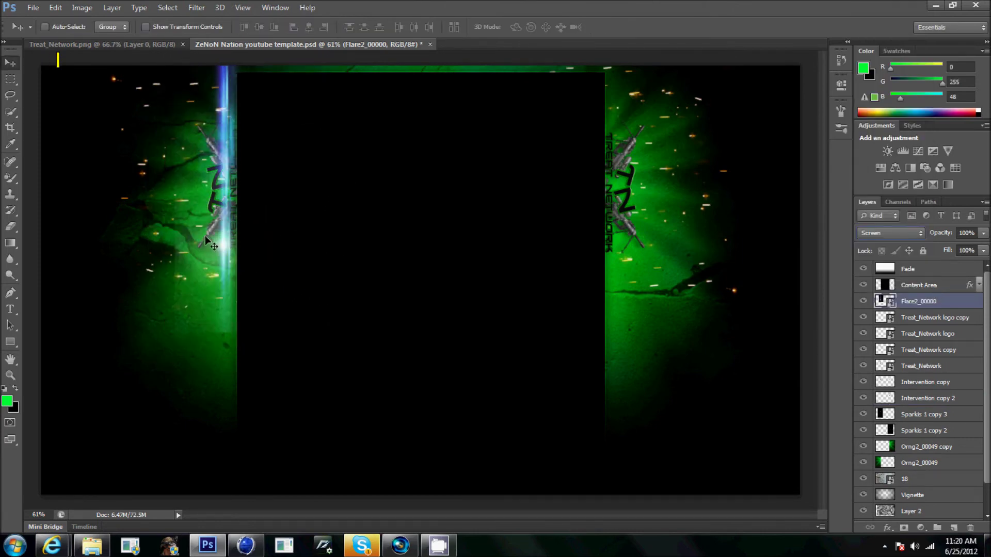
key(shift+minus)
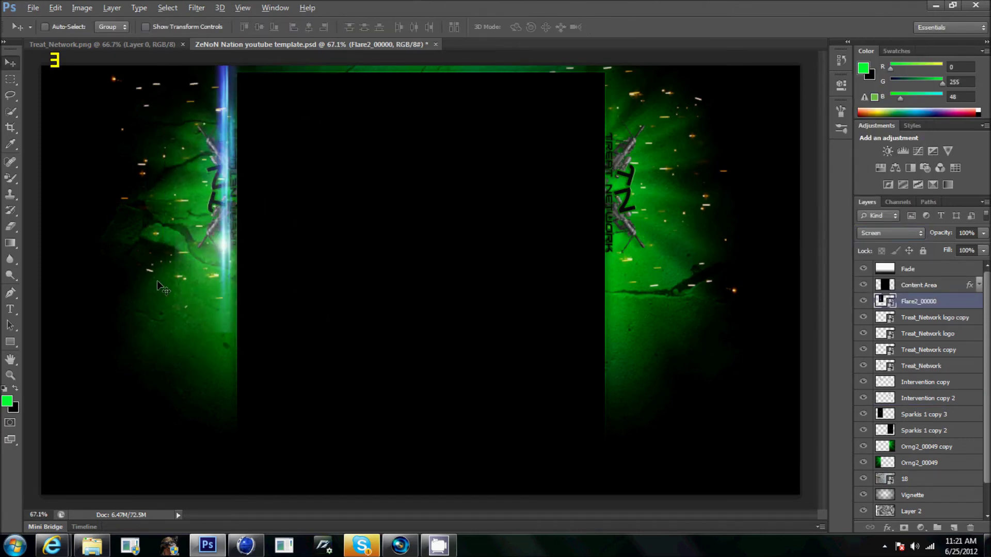
key(e)
click(463, 213)
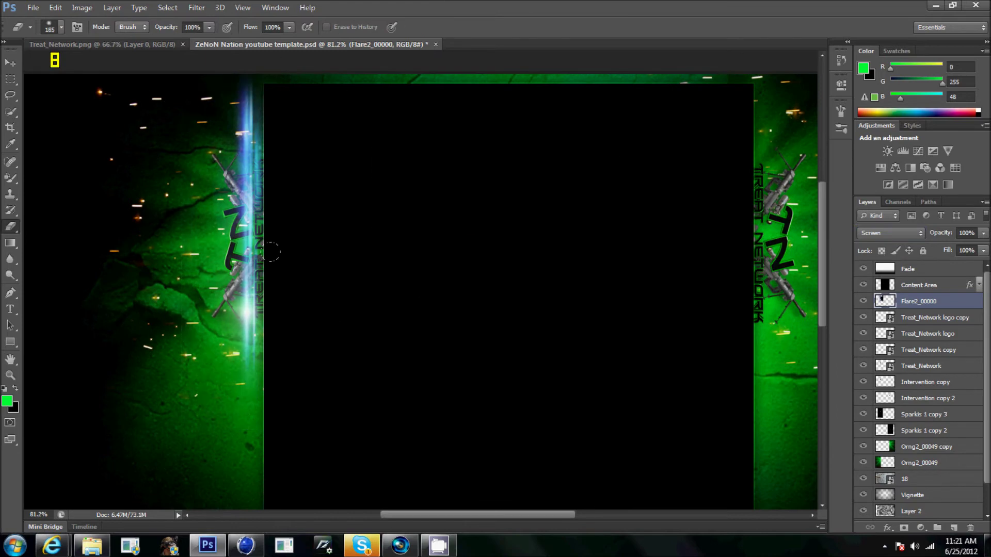
scroll(502, 234, down, 1)
scroll(502, 235, down, 1)
Duplicate the flare layer, flip the copy horizontally and move it to the right edge
right_click(959, 304)
click(877, 85)
click(596, 166)
click(56, 8)
click(283, 382)
key(v)
drag(268, 268, 596, 268)
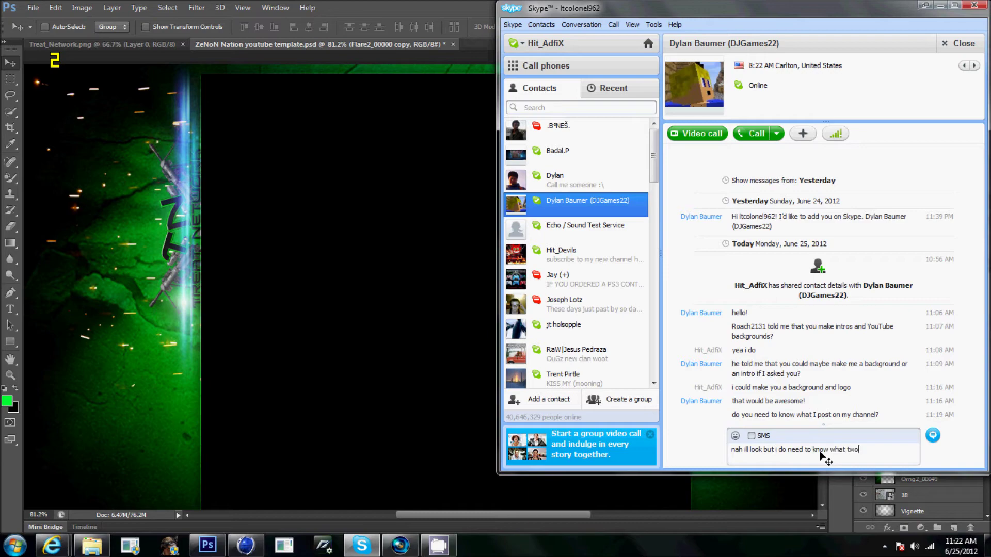
Send the client a Skype question asking which two colours they want
text(t)
key(Return)
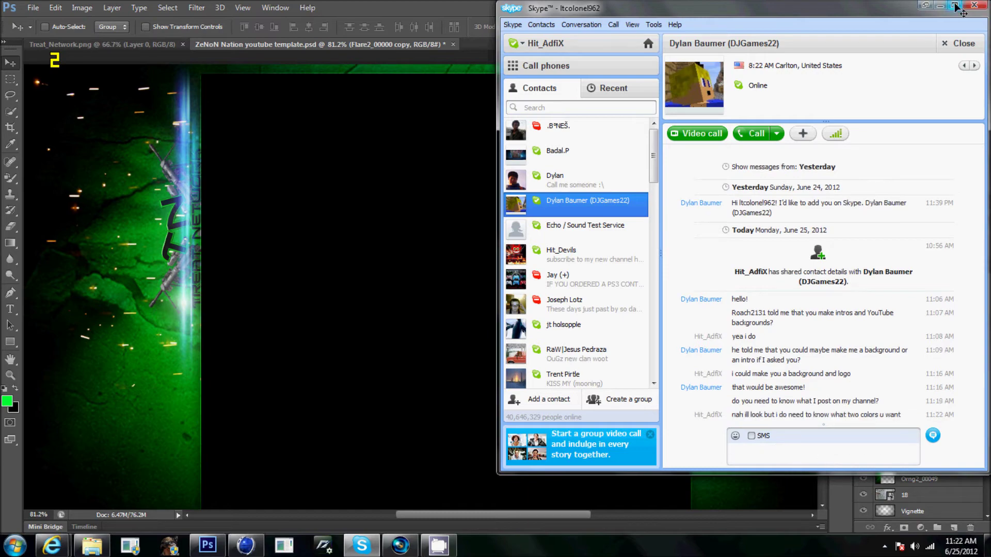
click(964, 7)
Preview the earlier ZeNoN Nation YouTube template from Pictures, then return to Photoshop
click(92, 545)
scroll(500, 254, down, 10)
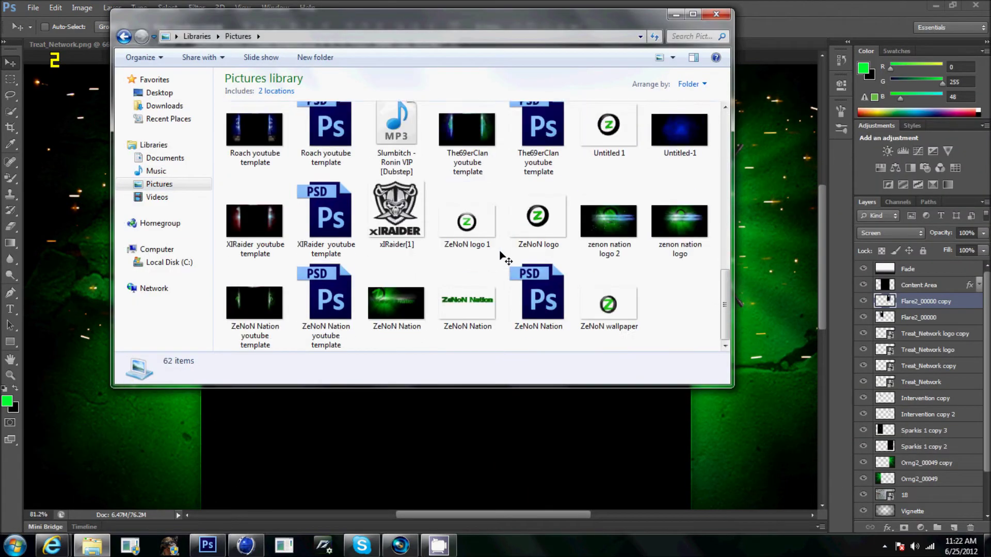
scroll(500, 254, up, 2)
scroll(500, 254, up, 2)
scroll(500, 254, up, 2)
scroll(500, 254, down, 4)
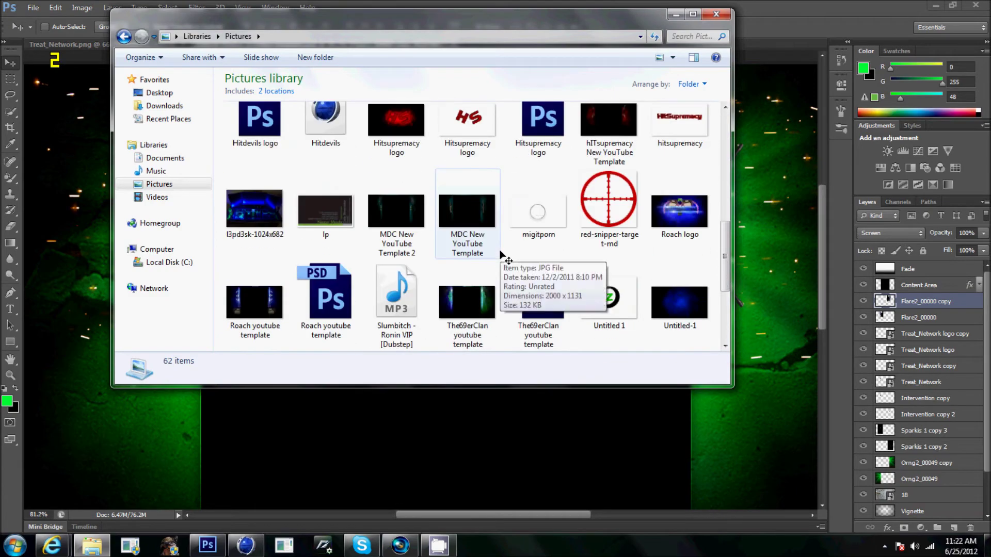
scroll(500, 254, down, 3)
right_click(258, 382)
click(557, 316)
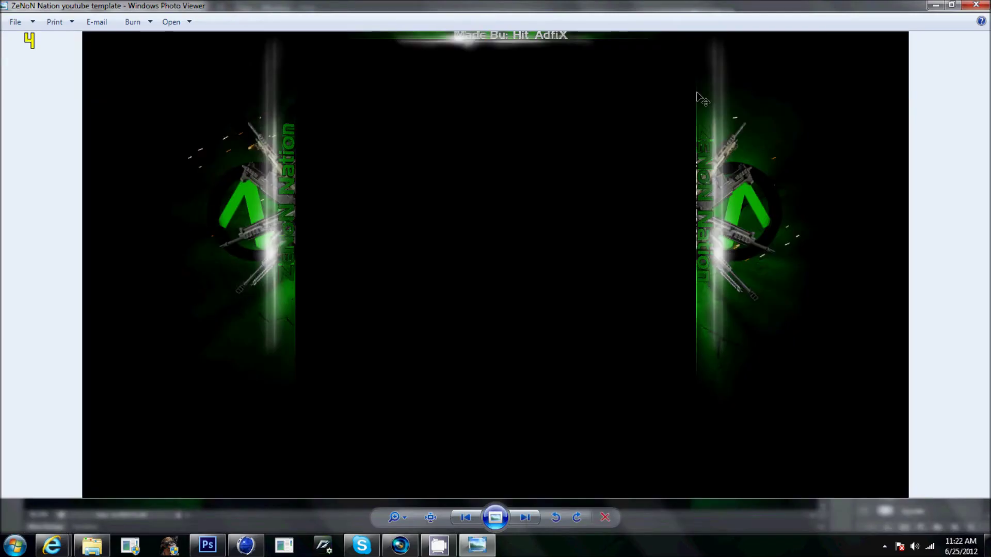
click(976, 6)
click(725, 8)
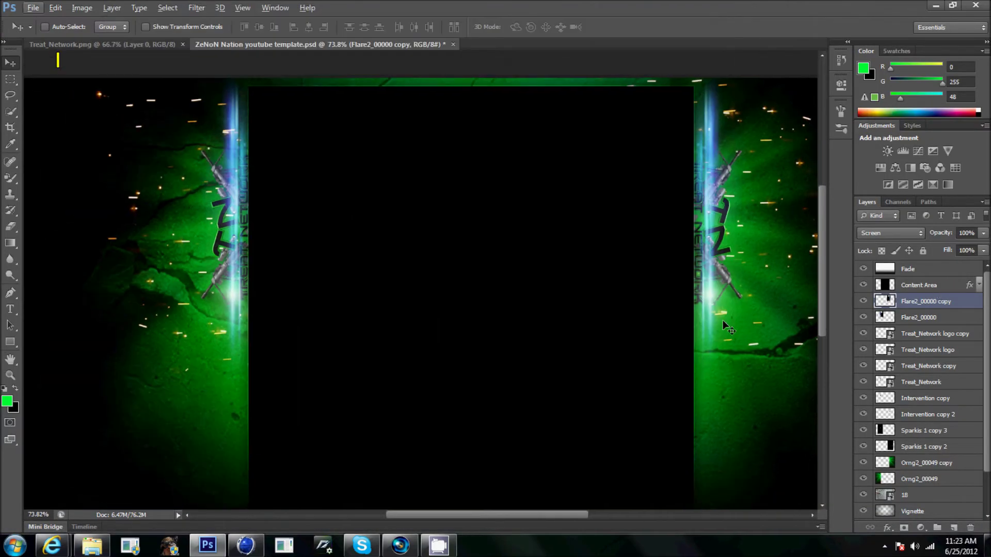
Scale the flare, TN logo and gun layers to about 101.5% and raise them slightly
drag(954, 479, 962, 462)
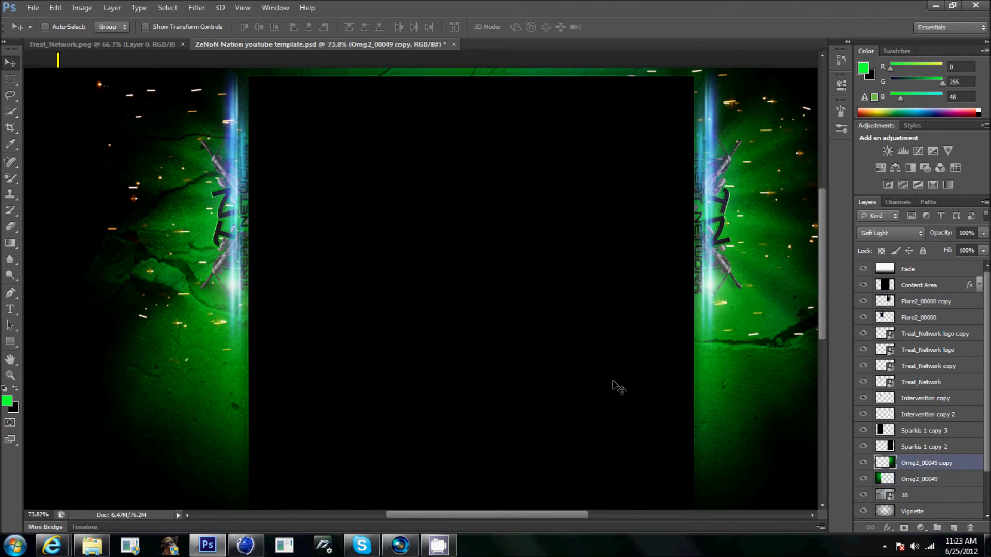
scroll(611, 382, up, 1)
scroll(614, 382, down, 2)
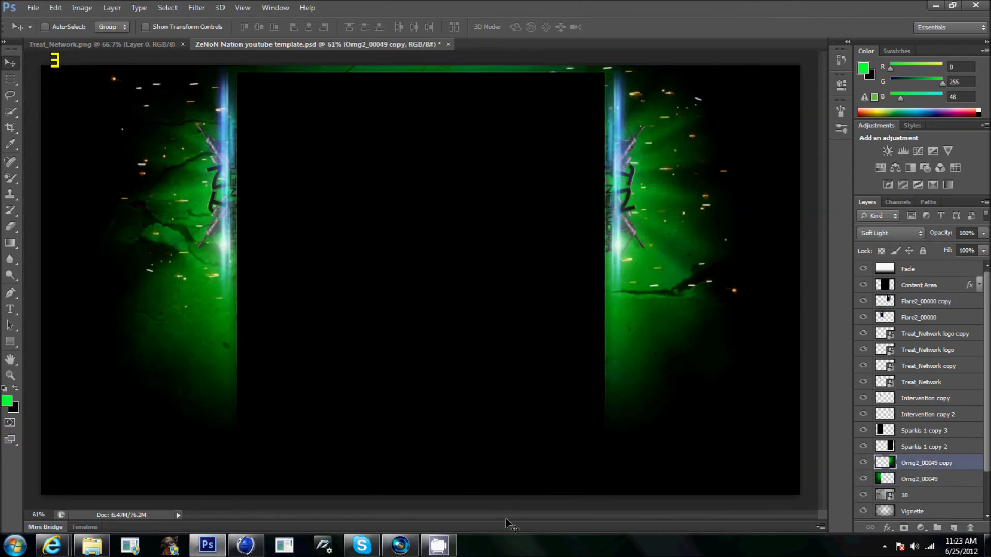
shift+click(957, 301)
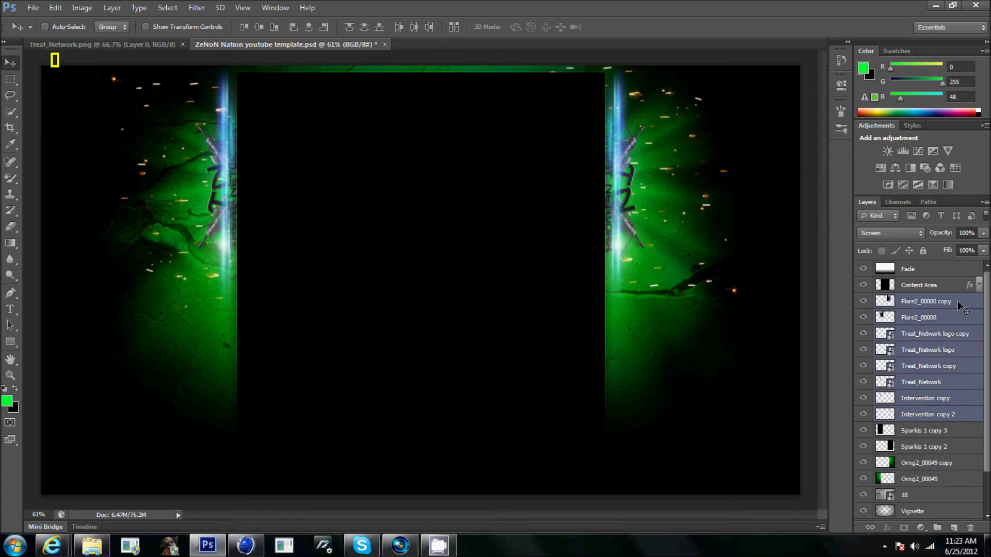
key(ctrl+t)
drag(165, 350, 154, 355)
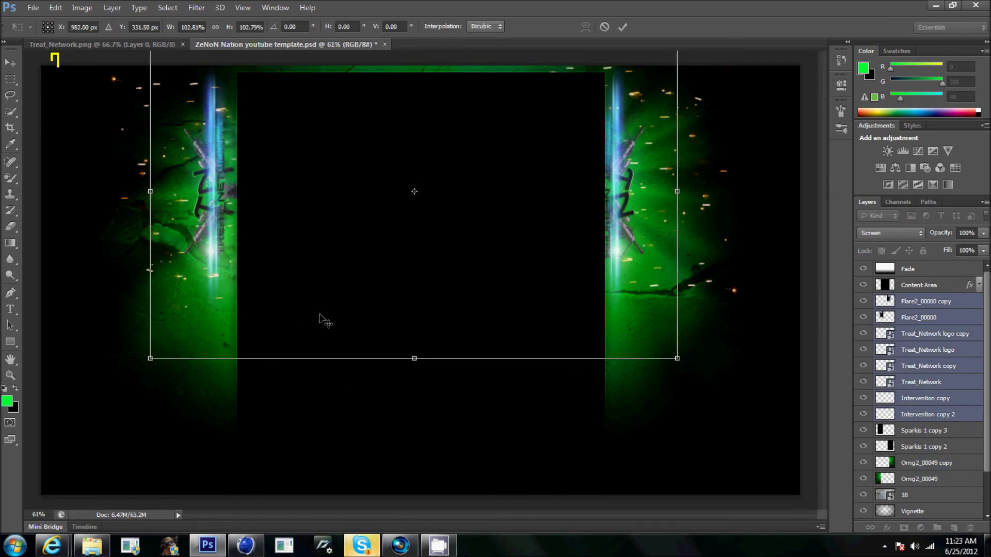
drag(321, 321, 337, 316)
drag(161, 362, 166, 354)
drag(321, 308, 351, 292)
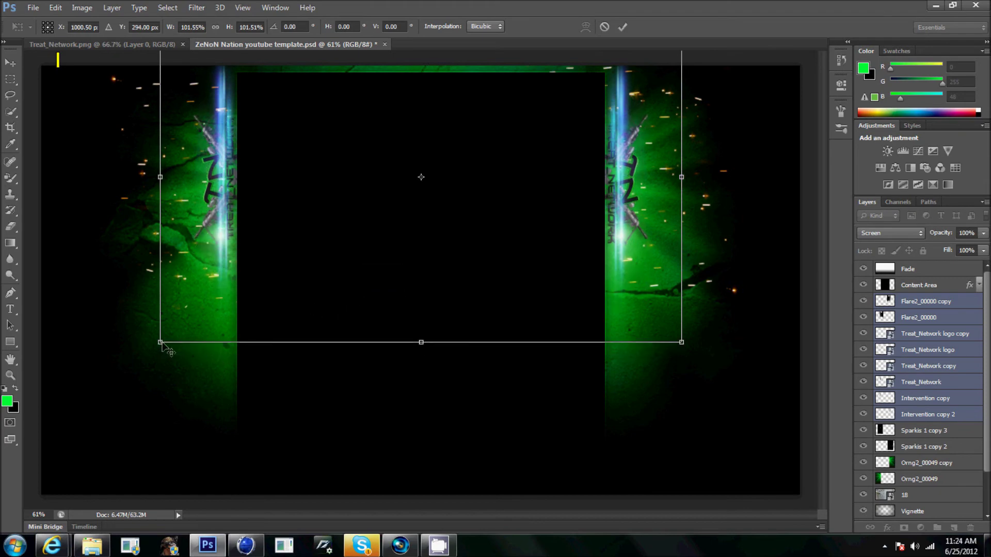
key(Return)
Lower the Omg2 green glow layers on both sides, undoing an accidental vertical flip
drag(701, 204, 702, 249)
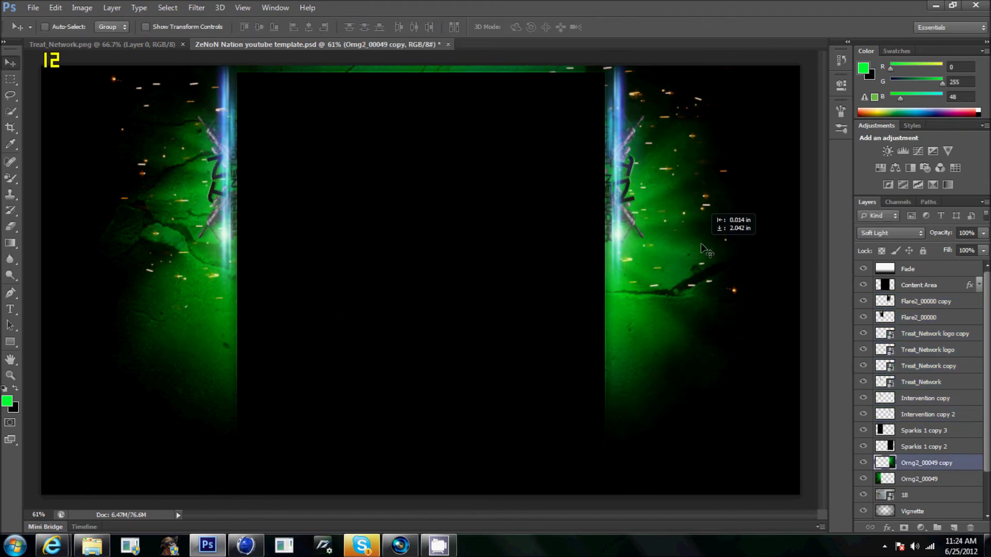
click(56, 7)
click(270, 398)
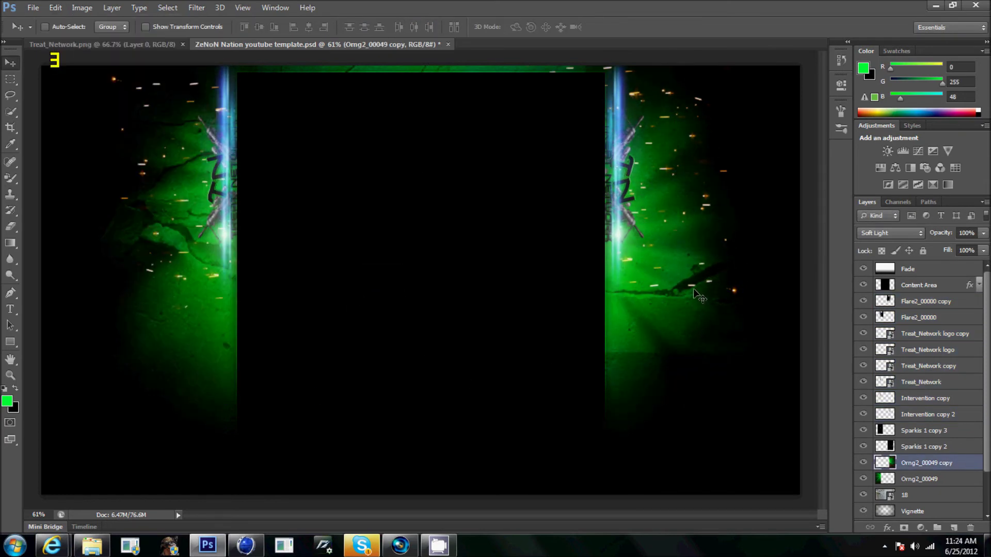
key(ctrl+z)
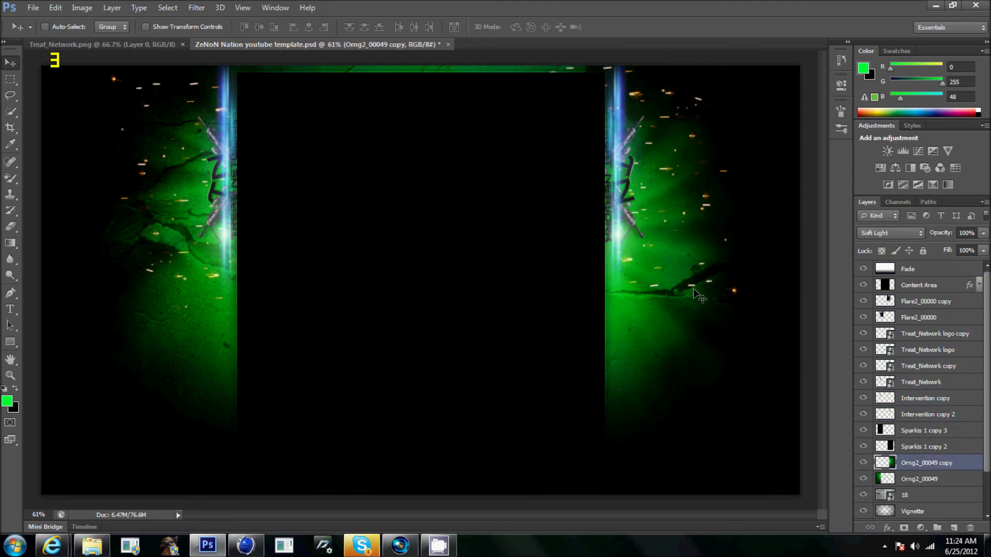
key(e)
key(v)
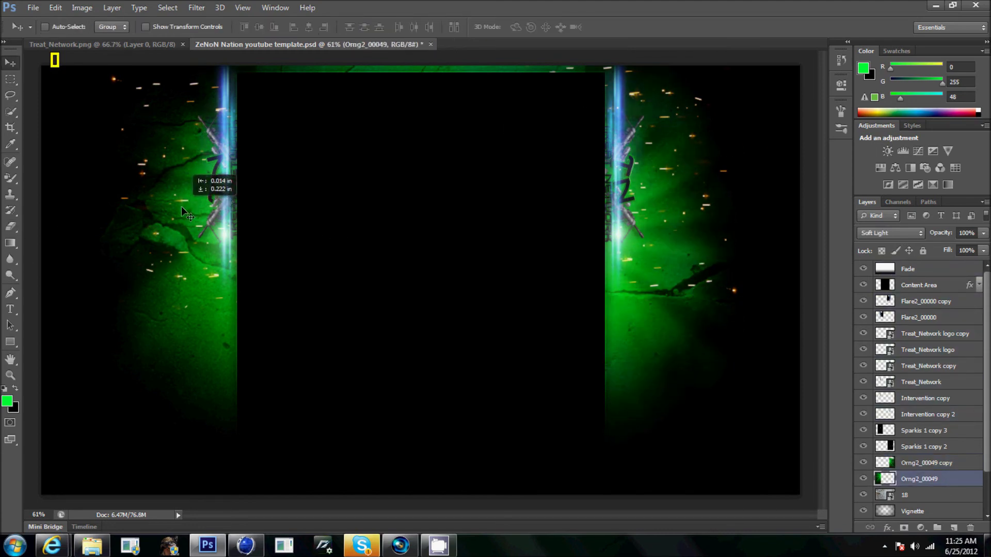
drag(189, 204, 190, 264)
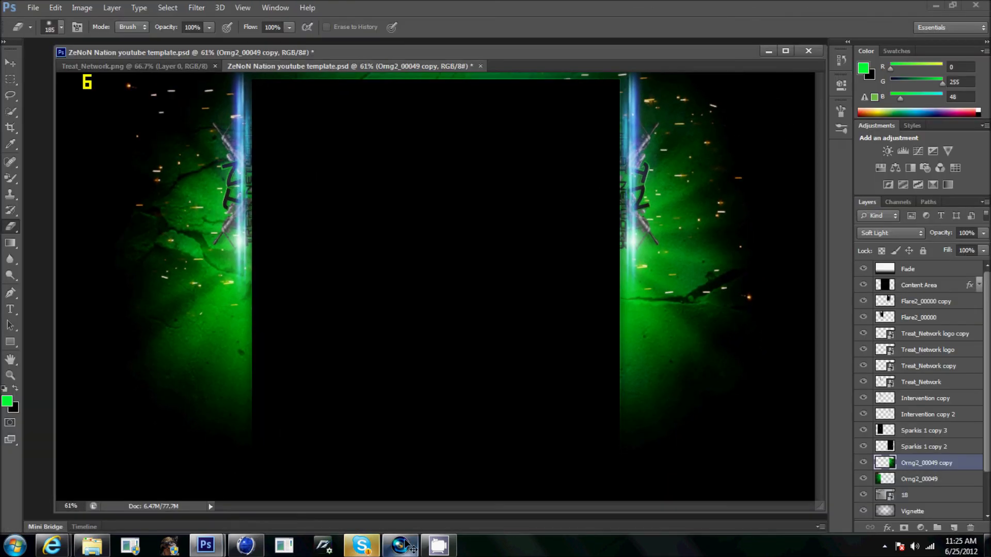
click(884, 546)
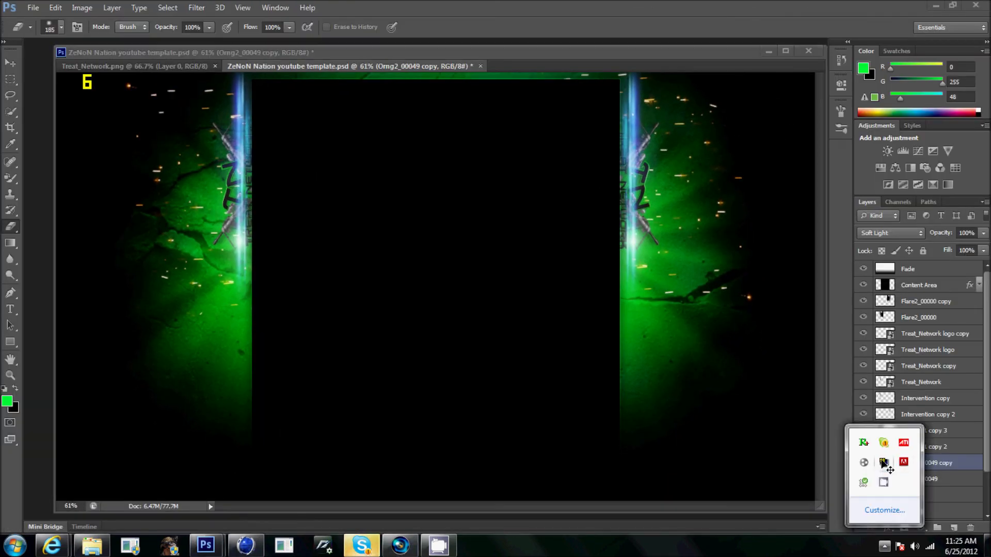
Reply 'ok ill see what i can make' in Skype, then raise Layer 1's green glow ~100 px
click(883, 483)
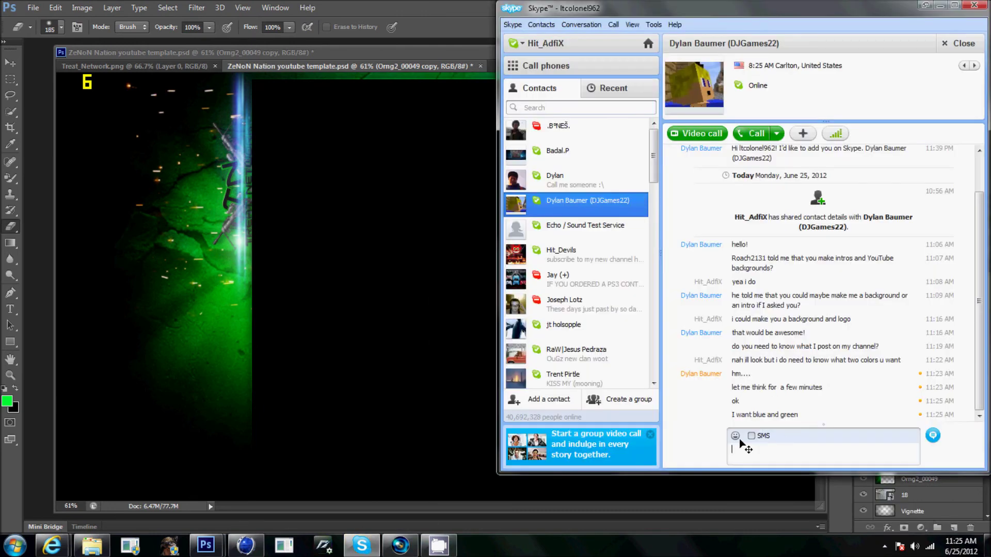
text(ok ill see what i cando)
key(Return)
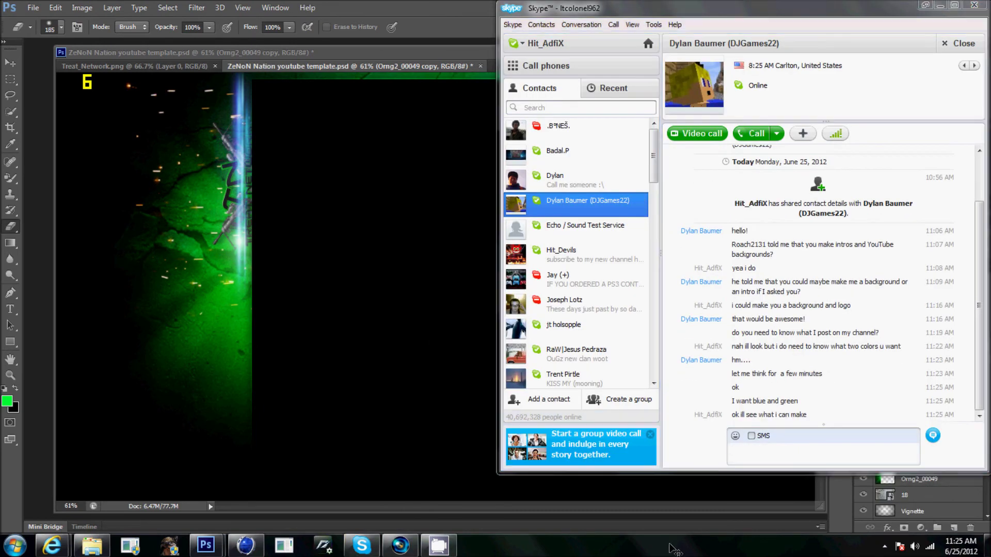
click(12, 64)
drag(224, 351, 225, 300)
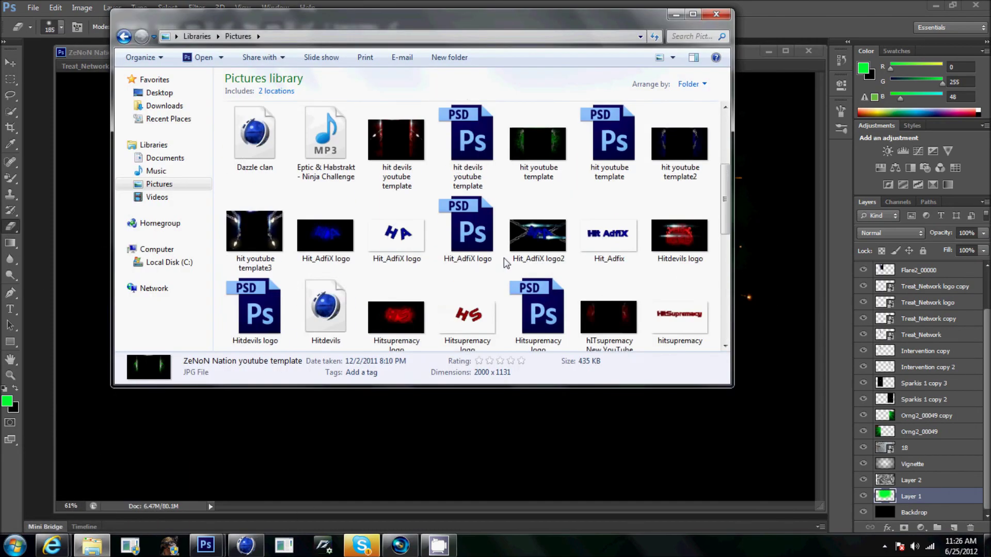
Place the Made By credit at about 19% size at top centre and move its layer to the top
double_click(558, 194)
drag(350, 288, 686, 115)
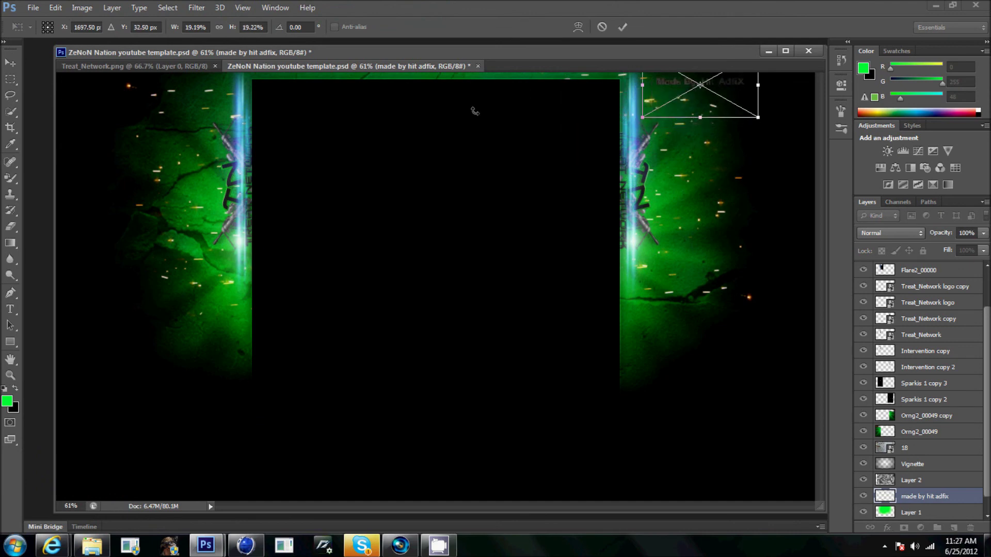
scroll(608, 181, up, 3)
drag(769, 93, 382, 102)
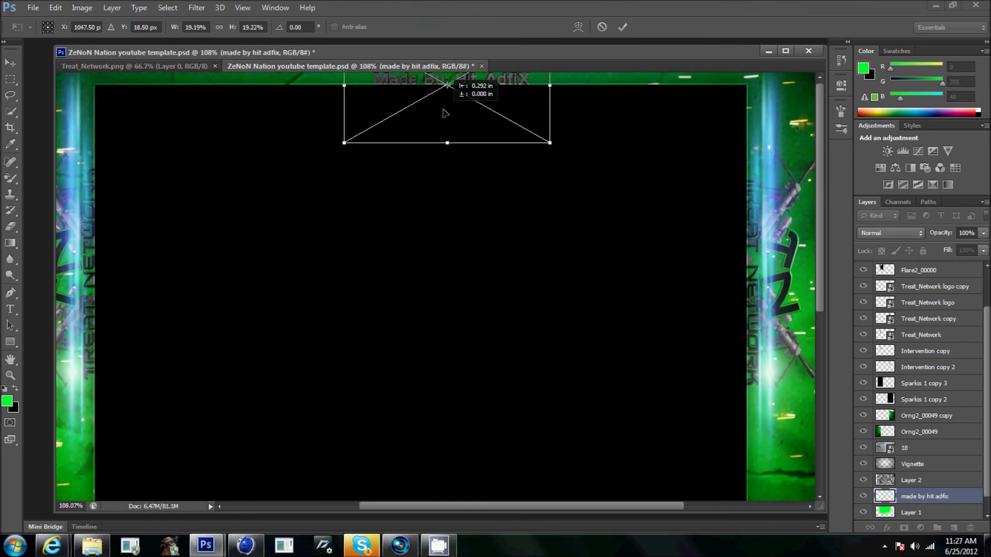
key(Return)
key(e)
drag(947, 298, 947, 265)
Place lens_flare_2 over the credit, shrink it and blend it in Screen mode
key(alt+Tab)
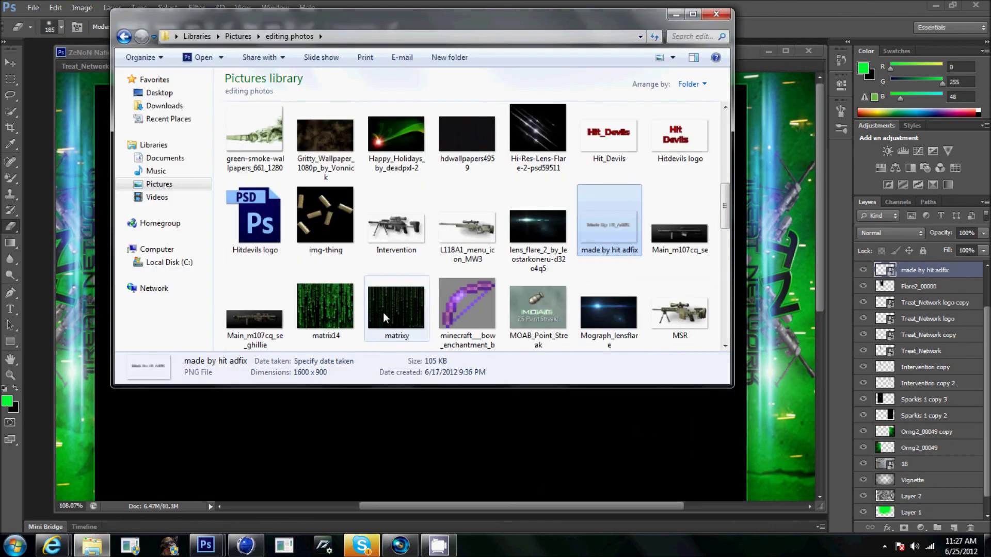
drag(535, 223, 413, 439)
drag(89, 475, 509, 234)
drag(599, 180, 383, 171)
drag(452, 138, 447, 141)
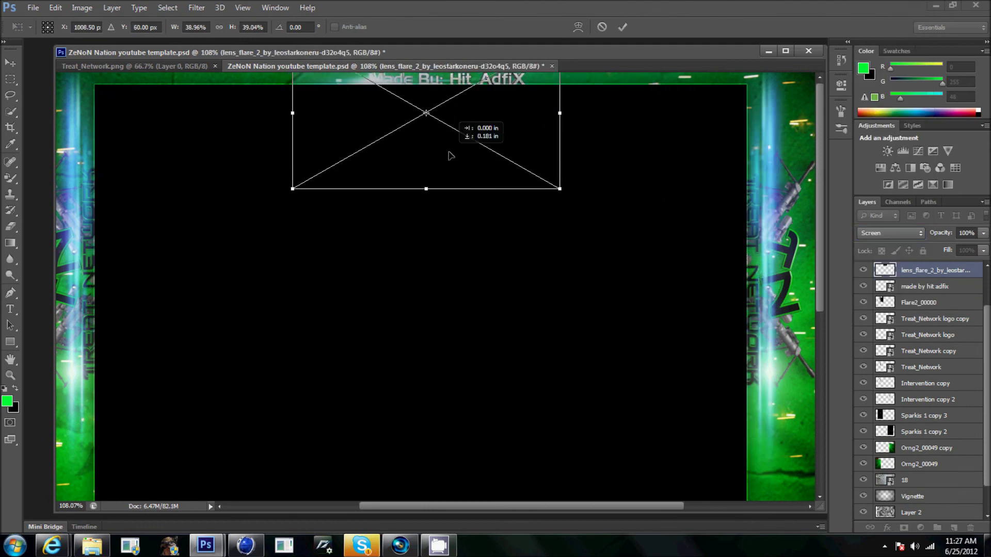
key(Return)
scroll(447, 141, down, 3)
key(e)
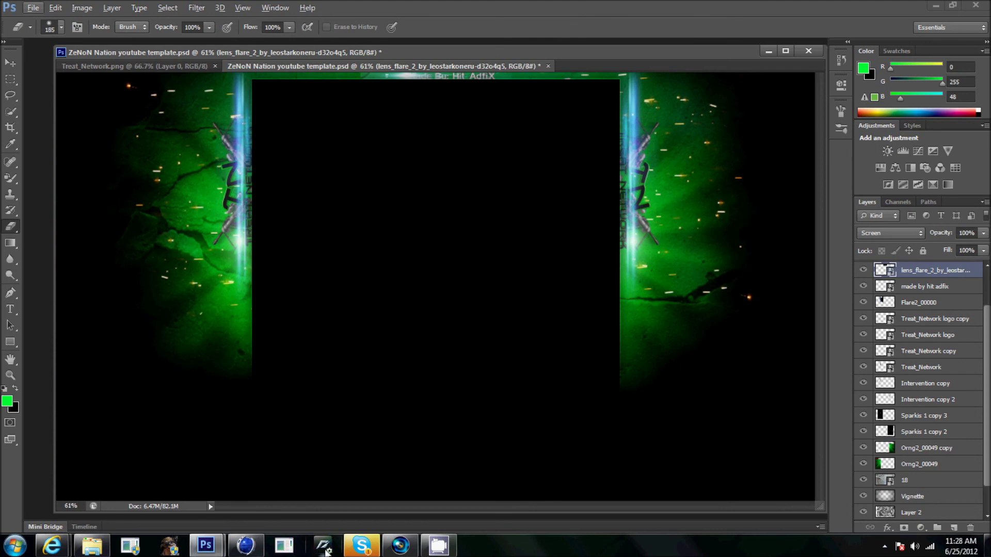